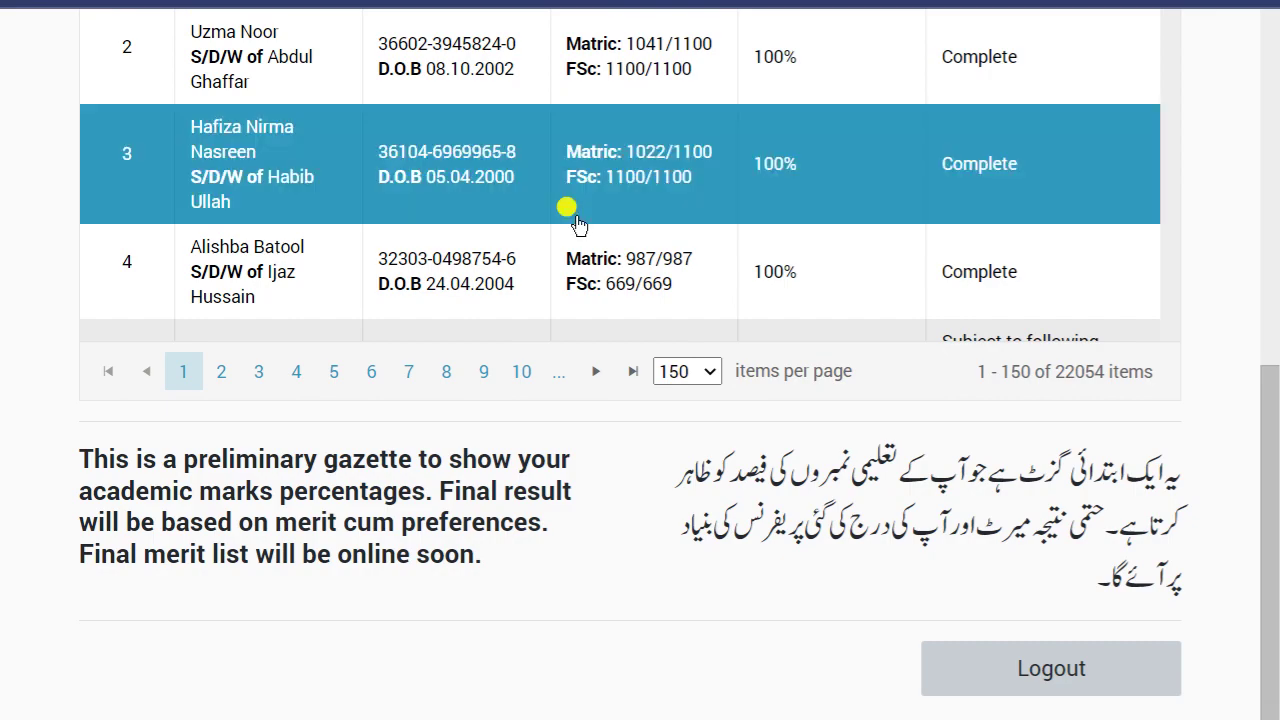
Review the tentative percentages and remarks of the highest-ranked applicants in the BSN Generic gazette
{"action": "scroll", "coordinate": [771, 400], "scroll_direction": "down", "scroll_amount": 12}
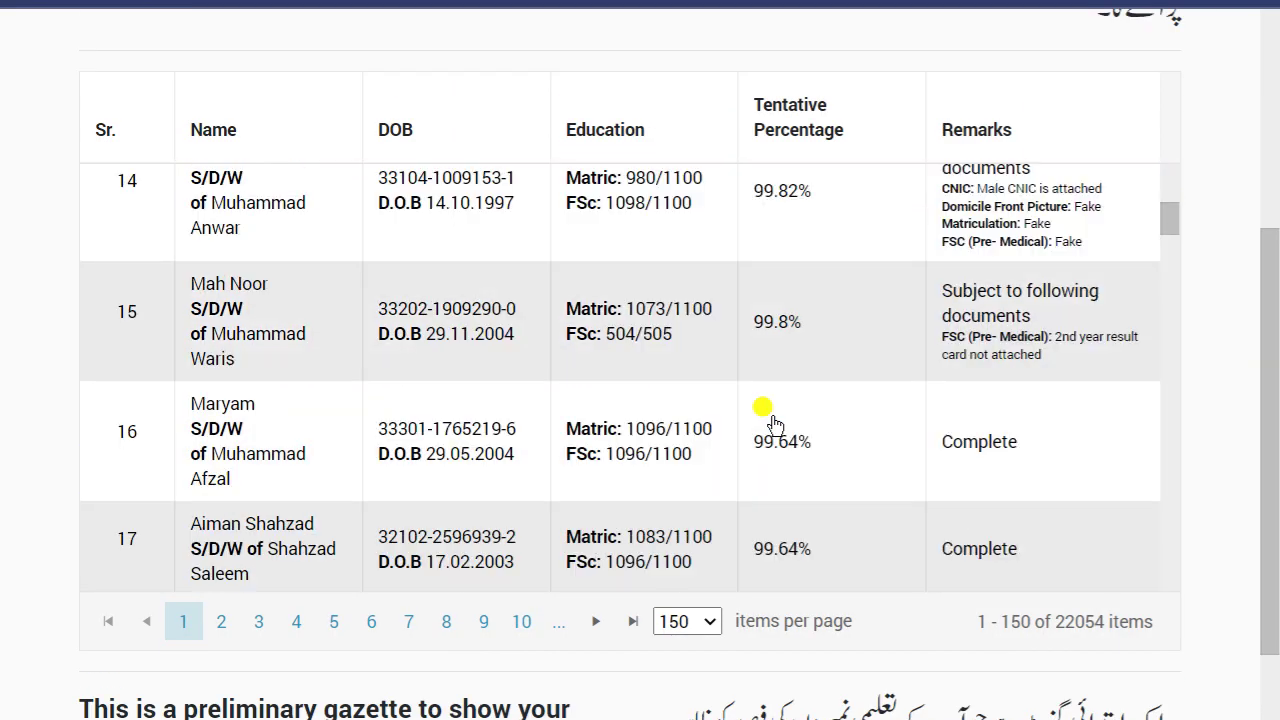
{"action": "scroll", "coordinate": [775, 425], "scroll_direction": "down", "scroll_amount": 10}
{"action": "scroll", "coordinate": [773, 425], "scroll_direction": "up", "scroll_amount": 16}
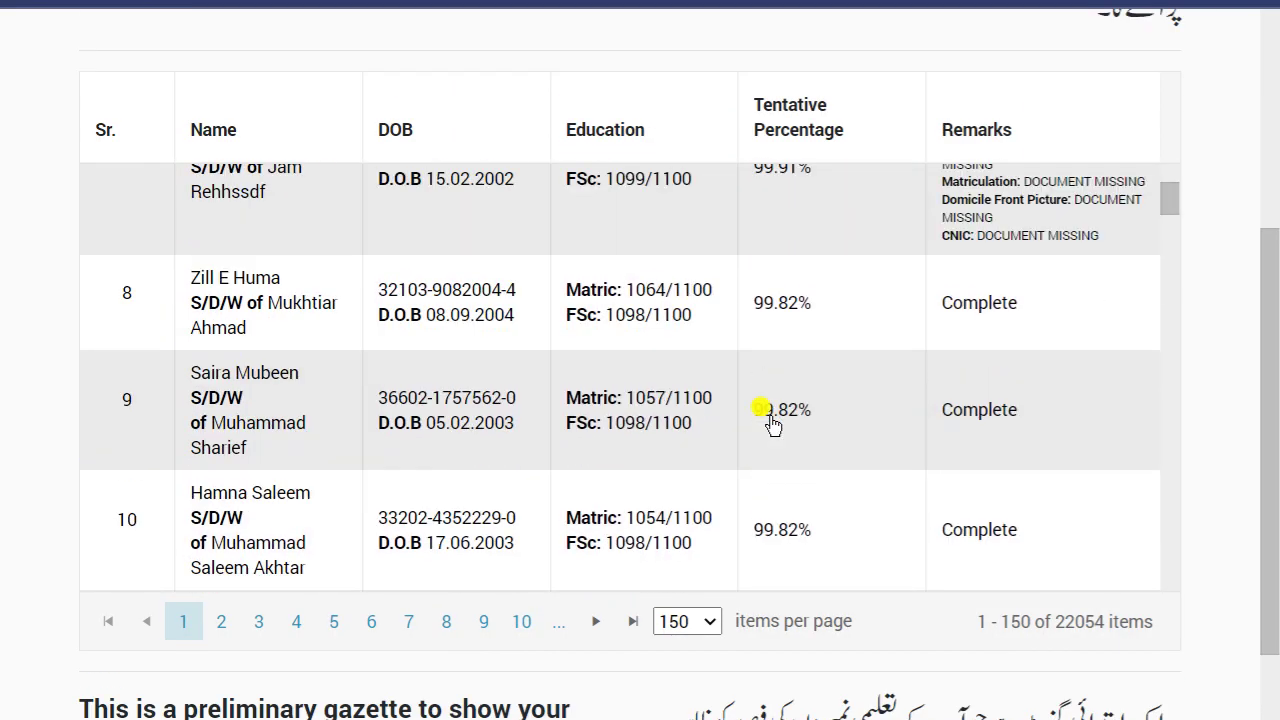
{"action": "scroll", "coordinate": [768, 420], "scroll_direction": "up", "scroll_amount": 5}
{"action": "left_click", "coordinate": [771, 206]}
{"action": "left_click", "coordinate": [797, 318]}
{"action": "left_click", "coordinate": [800, 443]}
{"action": "left_click", "coordinate": [803, 514]}
{"action": "left_click", "coordinate": [1034, 371]}
{"action": "left_click", "coordinate": [1031, 300]}
{"action": "left_click", "coordinate": [1029, 196]}
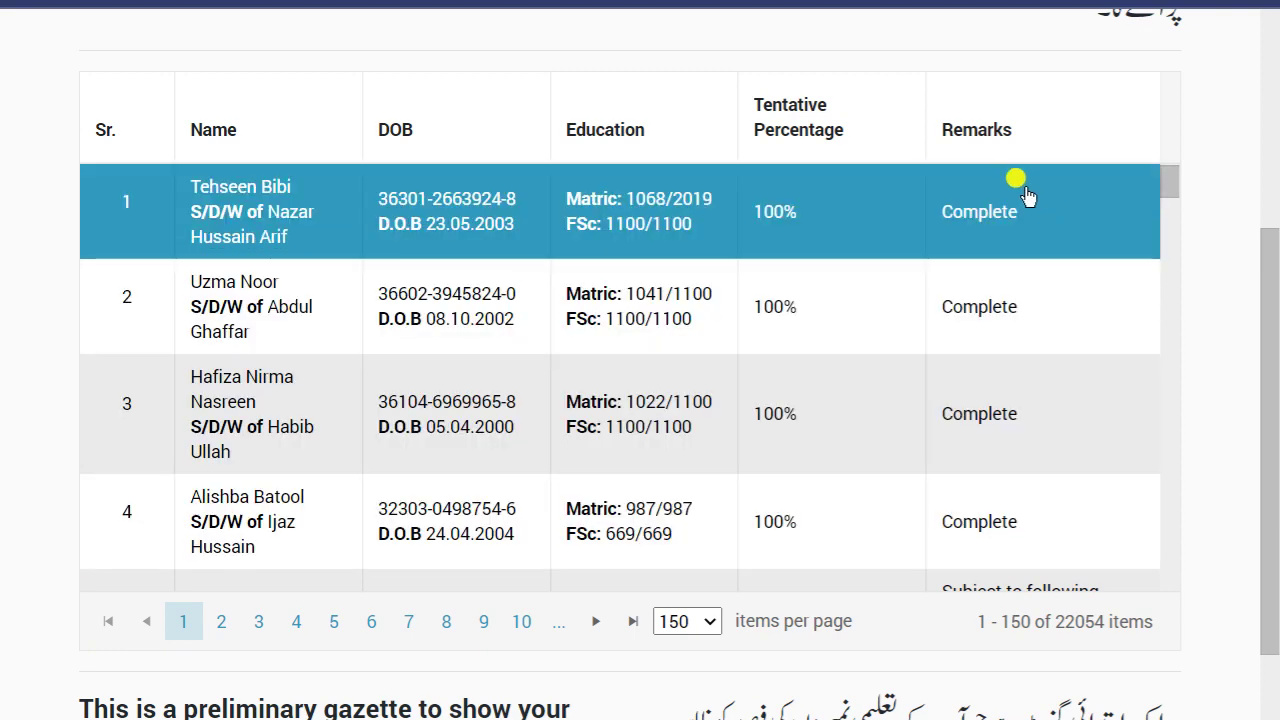
{"action": "left_click", "coordinate": [995, 328]}
{"action": "left_click", "coordinate": [975, 455]}
Examine the document objections in the remarks for the applicants at serial numbers 5 to 7
{"action": "scroll", "coordinate": [932, 422], "scroll_direction": "down", "scroll_amount": 2}
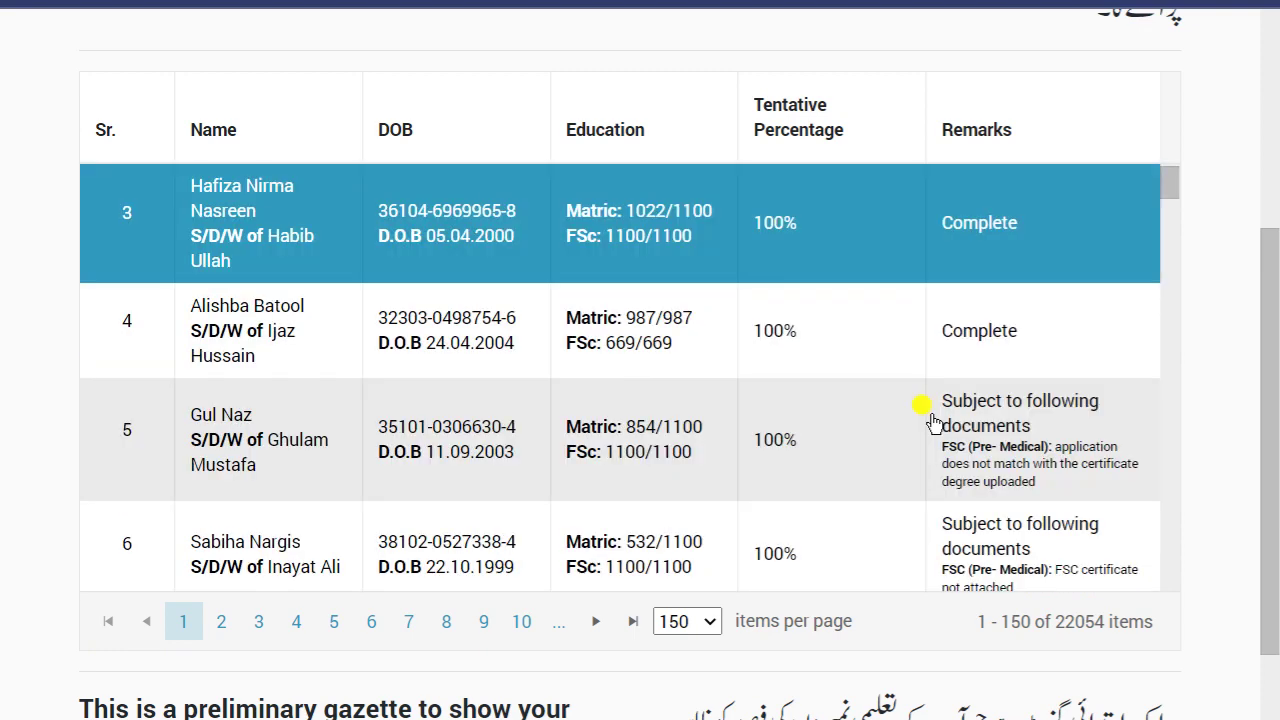
{"action": "scroll", "coordinate": [930, 423], "scroll_direction": "down", "scroll_amount": 5}
{"action": "scroll", "coordinate": [922, 500], "scroll_direction": "up", "scroll_amount": 2}
{"action": "left_click", "coordinate": [921, 400]}
{"action": "scroll", "coordinate": [1000, 420], "scroll_direction": "up", "scroll_amount": 1}
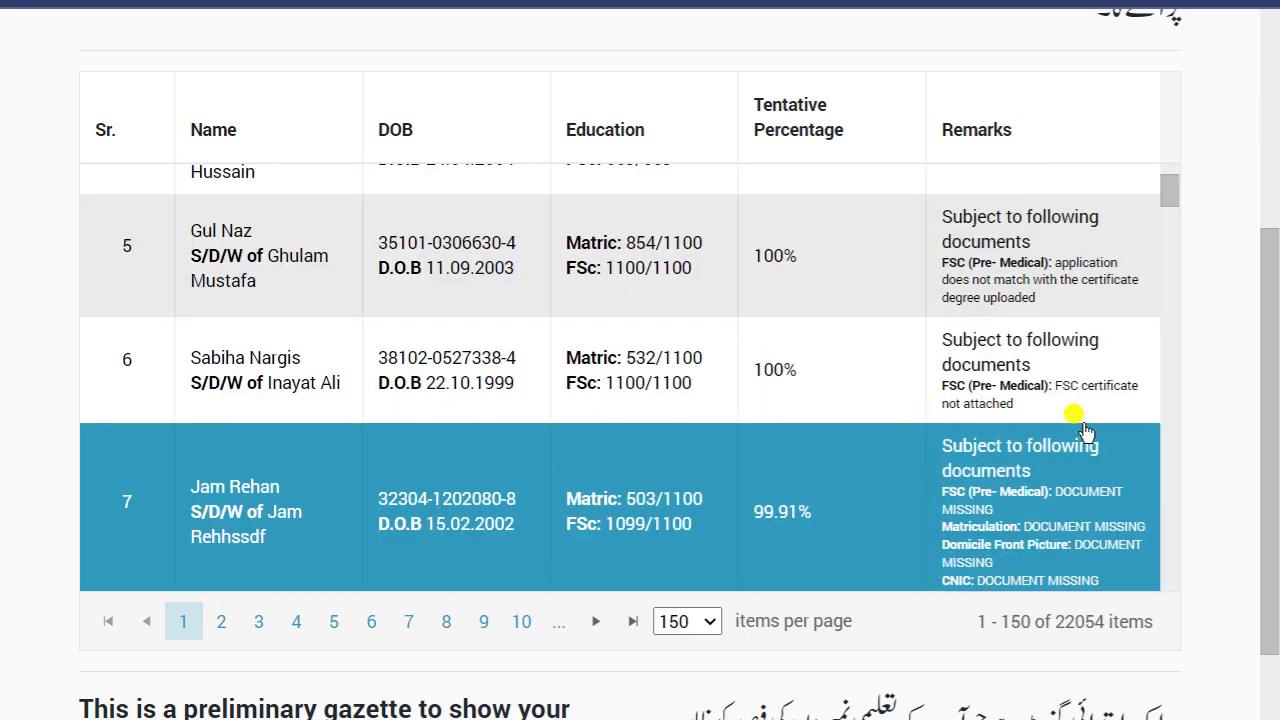
{"action": "left_click", "coordinate": [943, 240]}
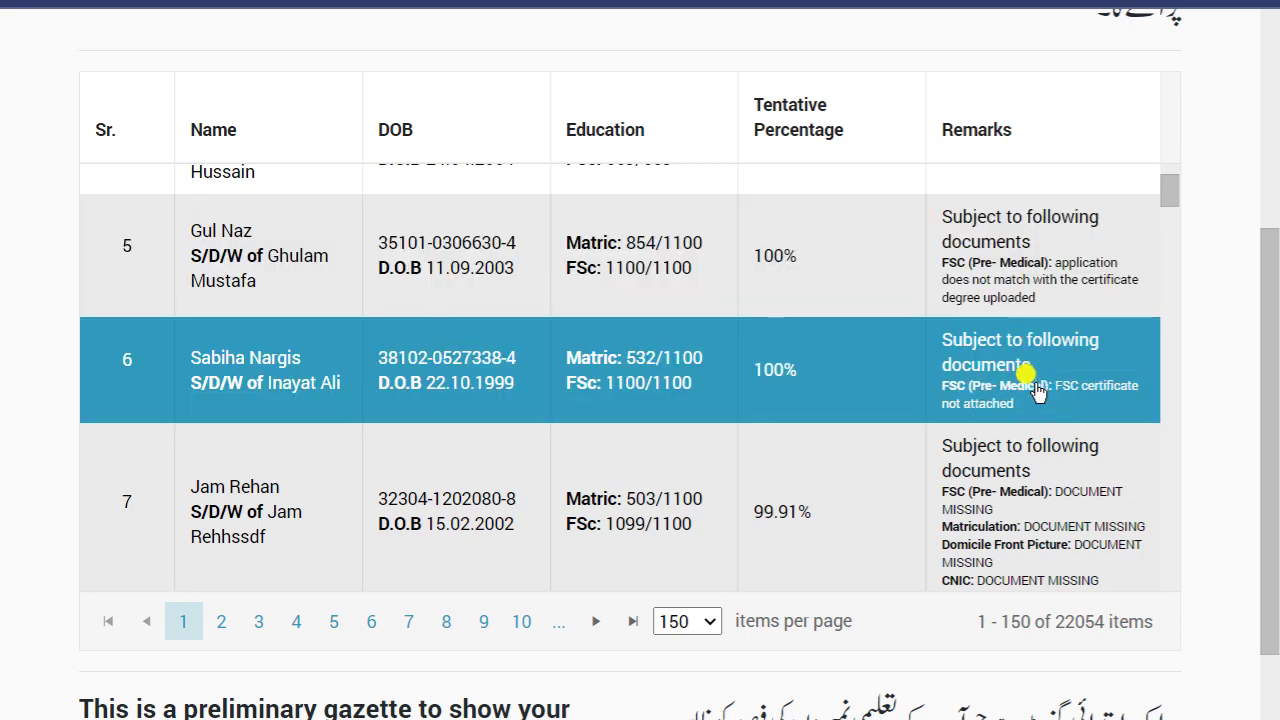
{"action": "scroll", "coordinate": [1045, 395], "scroll_direction": "down", "scroll_amount": 1}
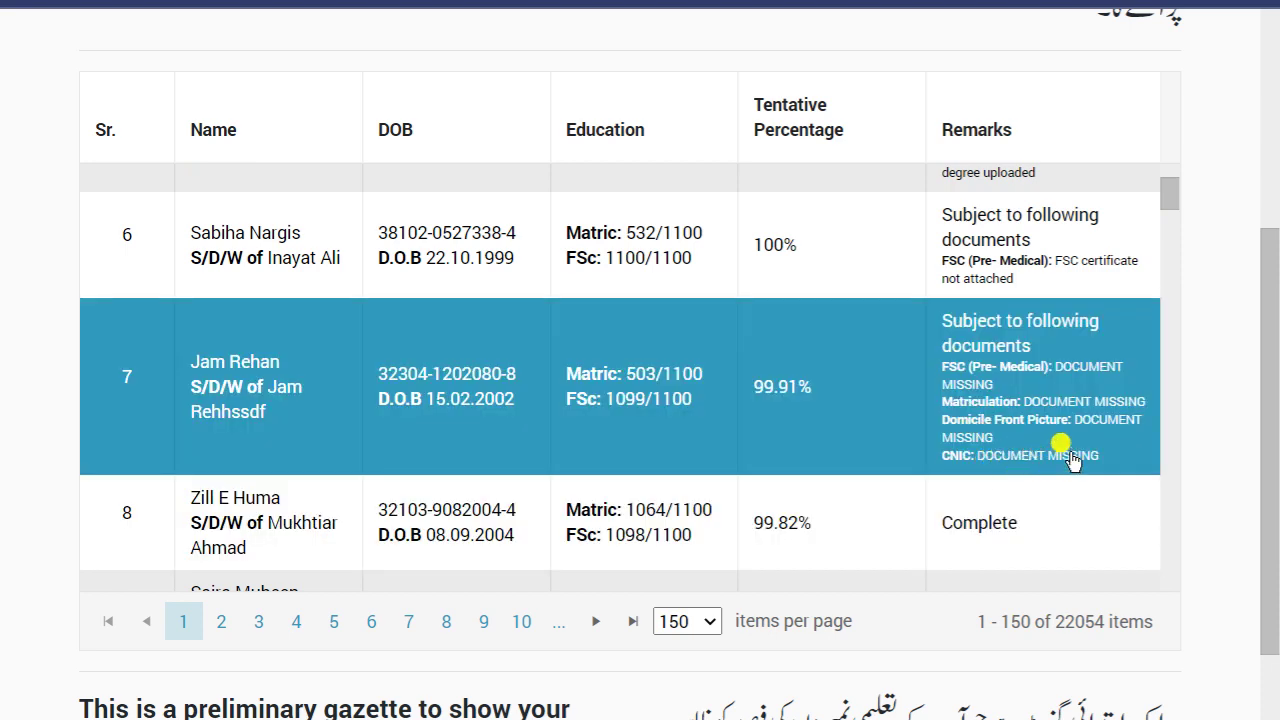
{"action": "scroll", "coordinate": [1020, 420], "scroll_direction": "down", "scroll_amount": 1}
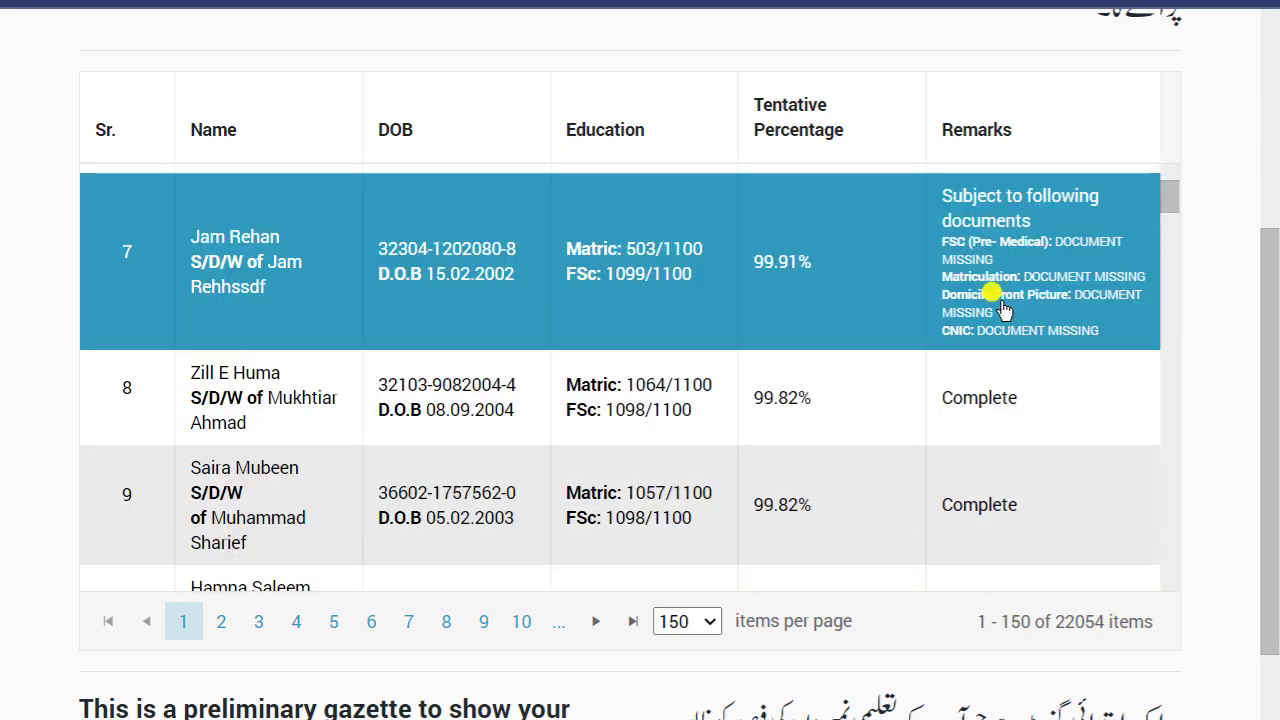
Filter the gazette by the applicant's CNIC number and highlight the Urdu notice about the preliminary gazette
{"action": "scroll", "coordinate": [1007, 318], "scroll_direction": "up", "scroll_amount": 10}
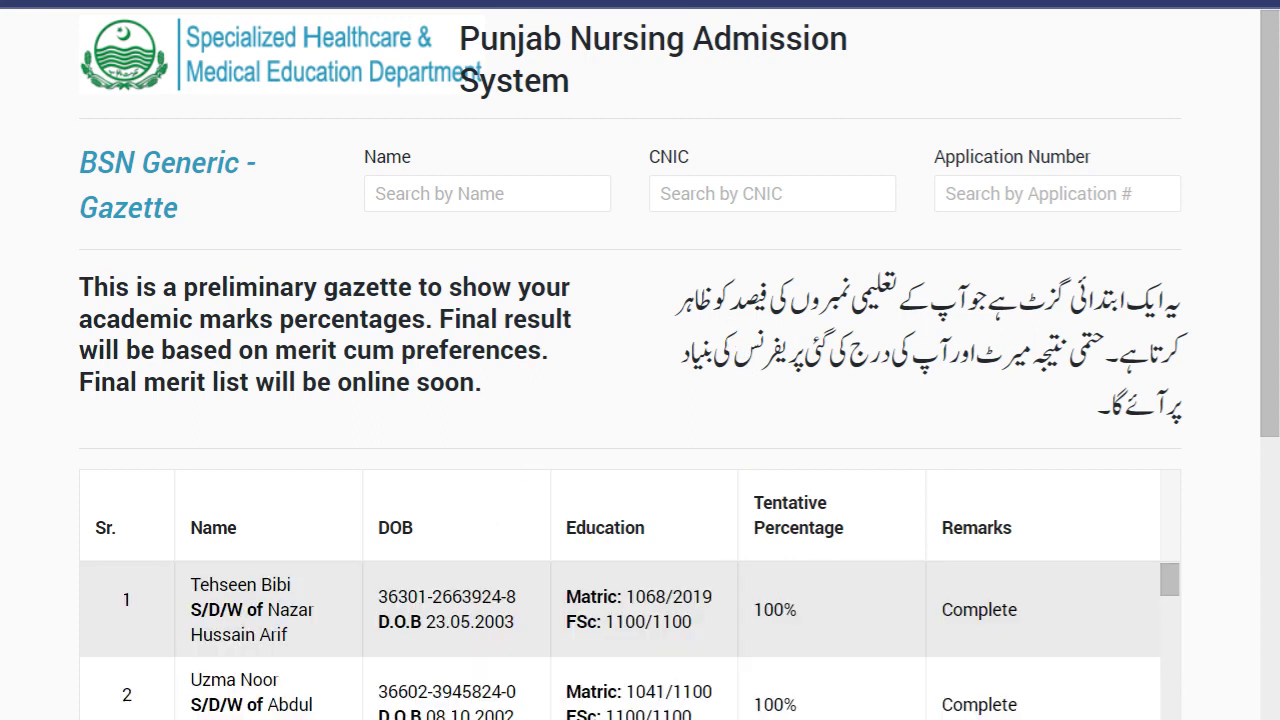
{"action": "key", "text": "ctrl+v"}
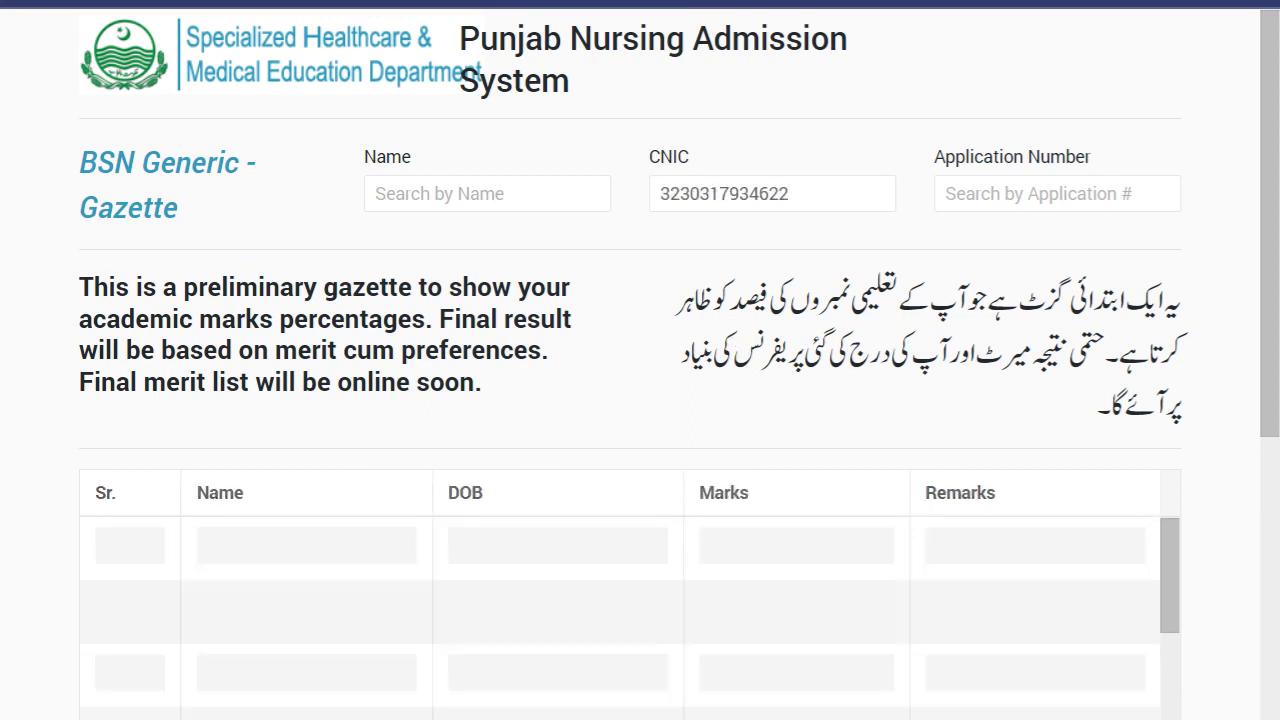
{"action": "left_click_drag", "start_coordinate": [1172, 301], "coordinate": [680, 294]}
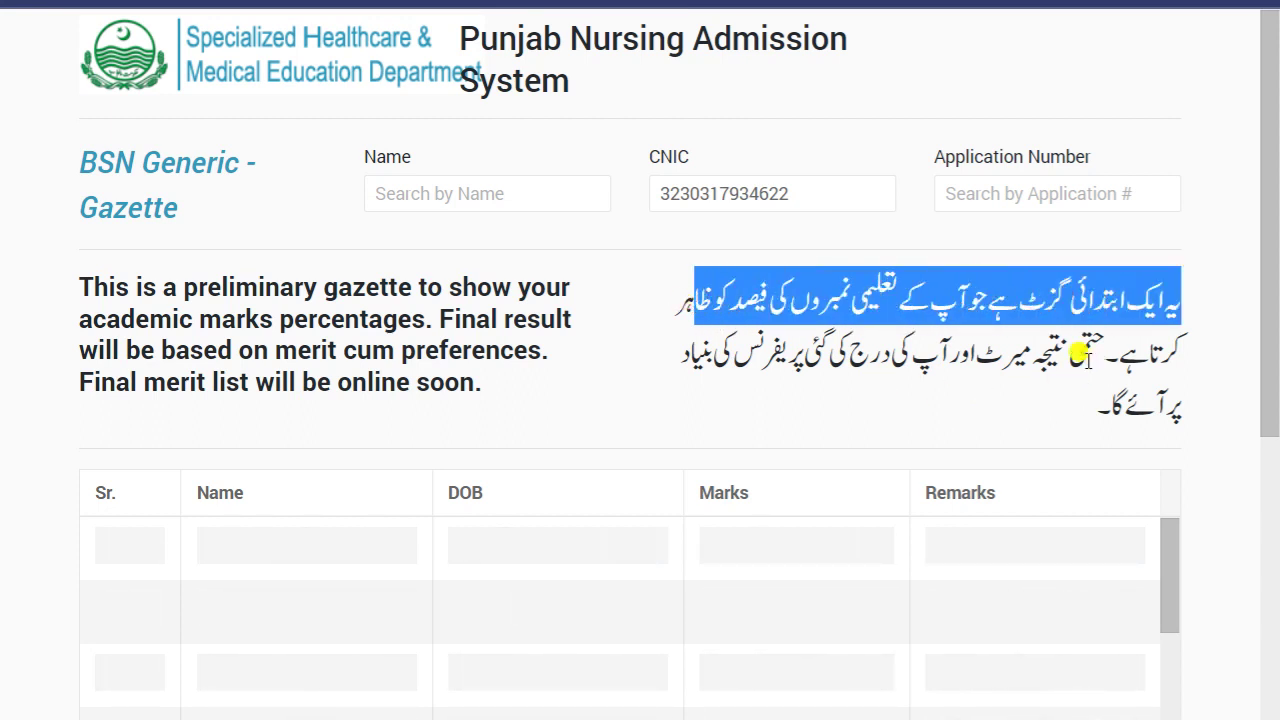
{"action": "left_click_drag", "start_coordinate": [1086, 350], "coordinate": [680, 356]}
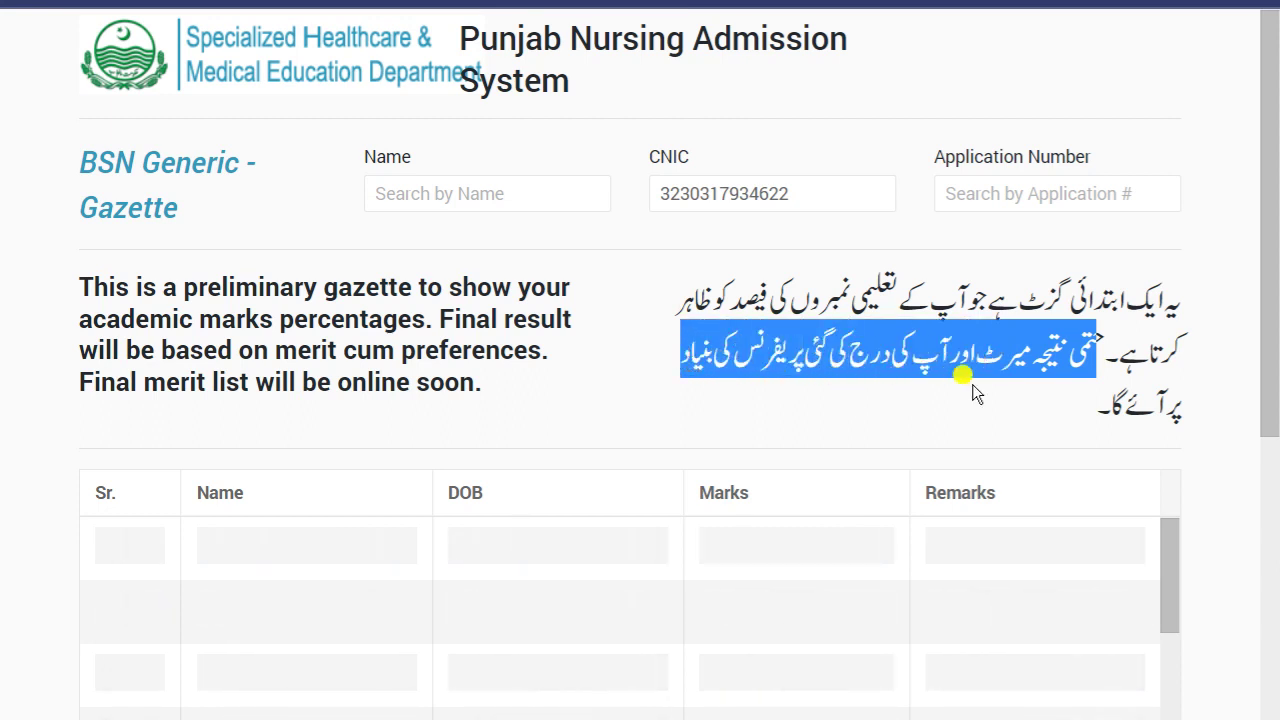
{"action": "mouse_move", "coordinate": [1094, 408]}
{"action": "left_mouse_down"}
{"action": "mouse_move", "coordinate": [1160, 402]}
{"action": "mouse_move", "coordinate": [1100, 404]}
{"action": "left_mouse_up"}
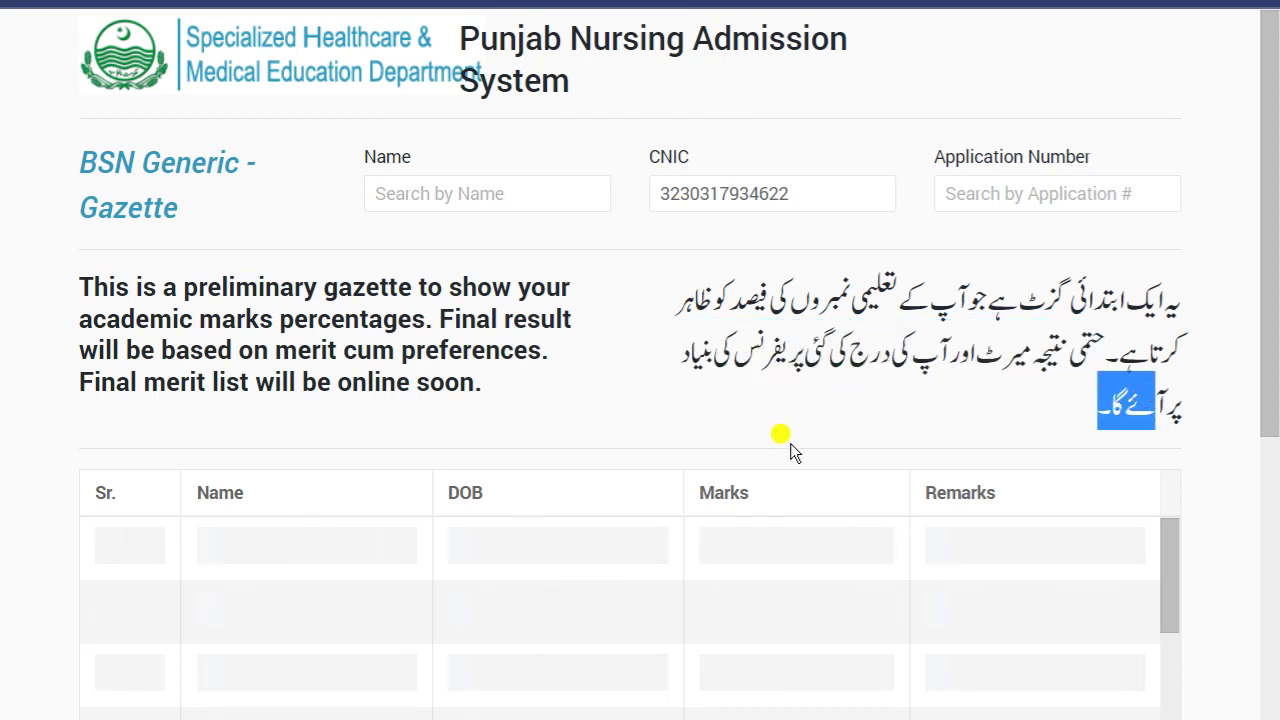
Inspect the tentative percentage and document remarks in the applicant's filtered gazette record
{"action": "scroll", "coordinate": [790, 443], "scroll_direction": "down", "scroll_amount": 3}
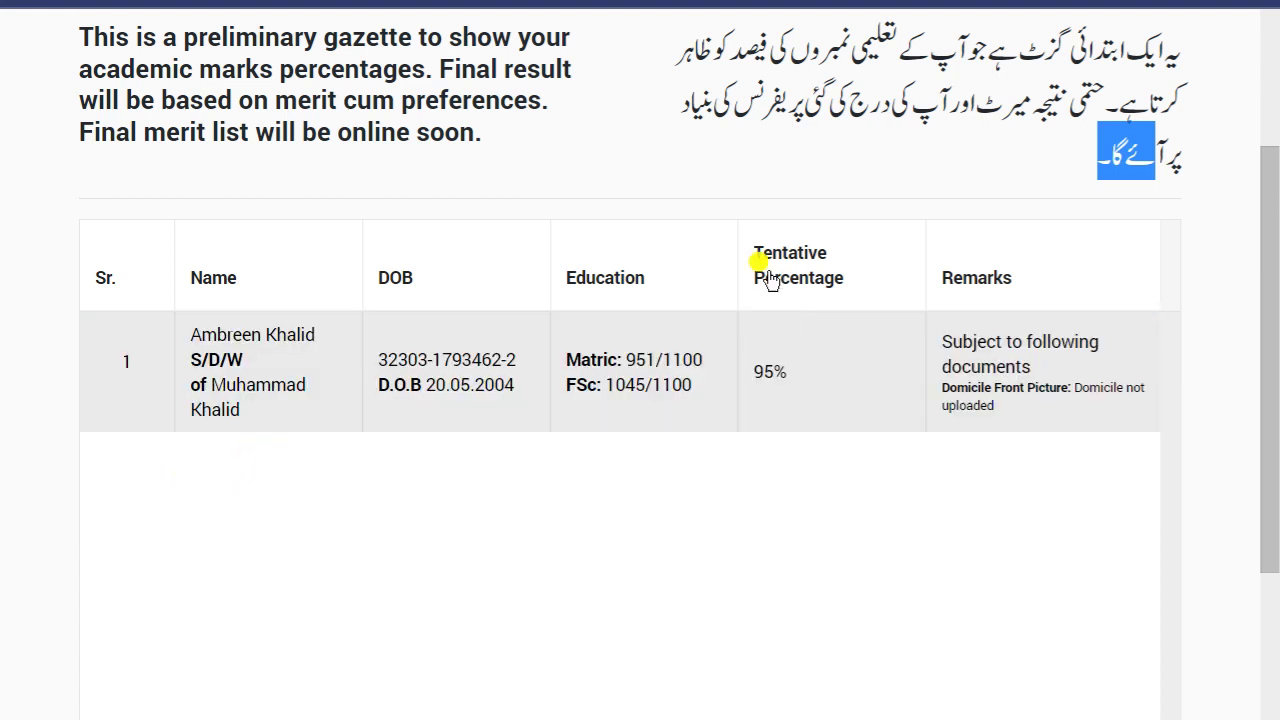
{"action": "left_click", "coordinate": [980, 398]}
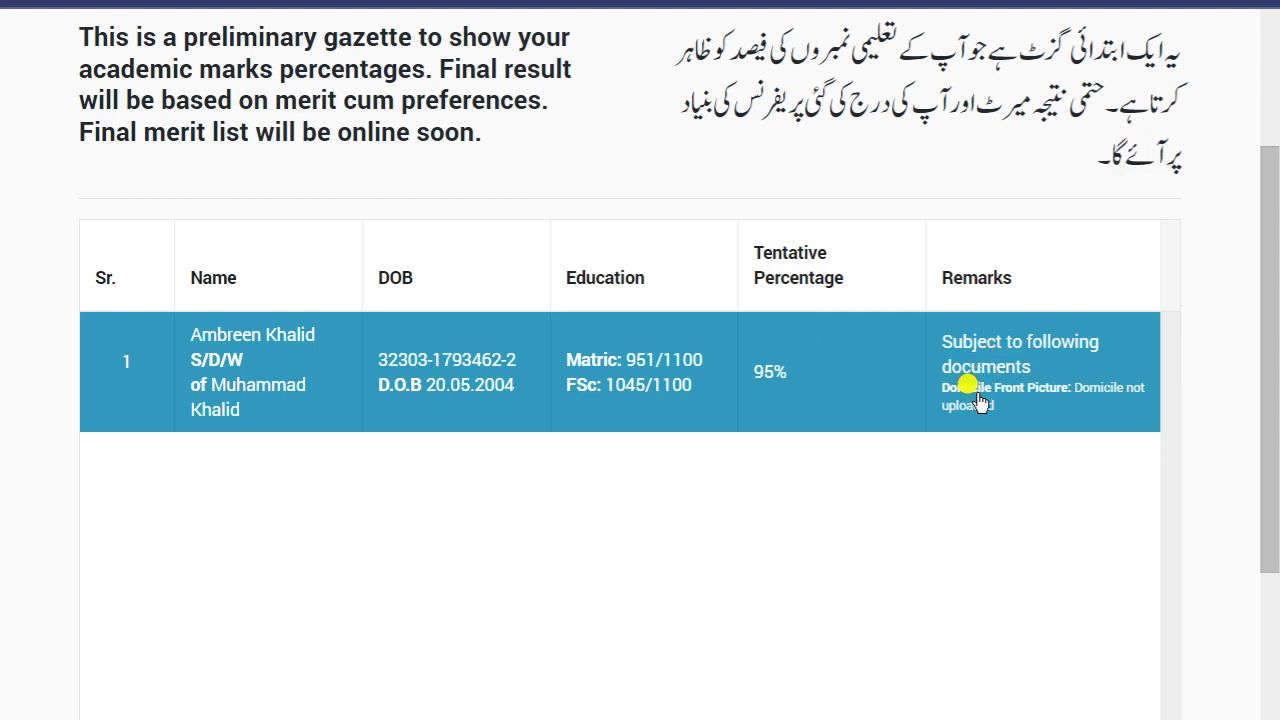
{"action": "scroll", "coordinate": [835, 565], "scroll_direction": "up", "scroll_amount": 2}
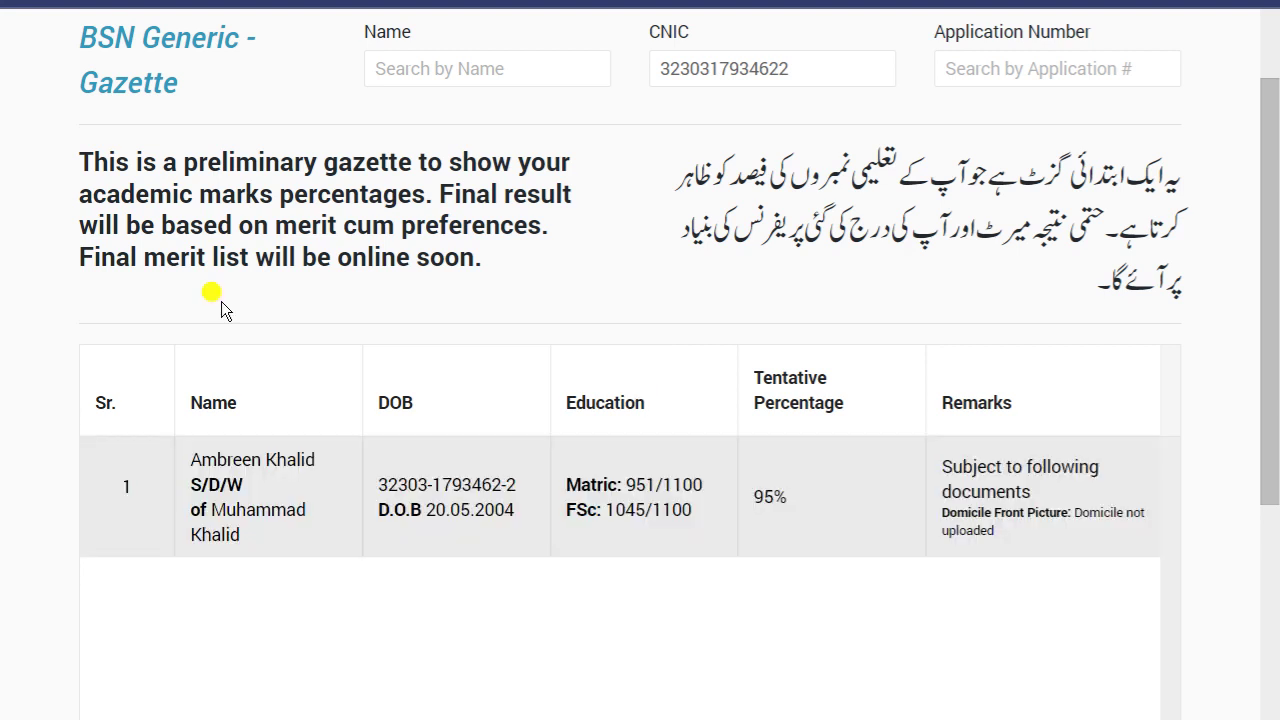
Return to the recent applications and open the grievance form for the BSN (Generic) application
{"action": "key", "text": "alt+Left"}
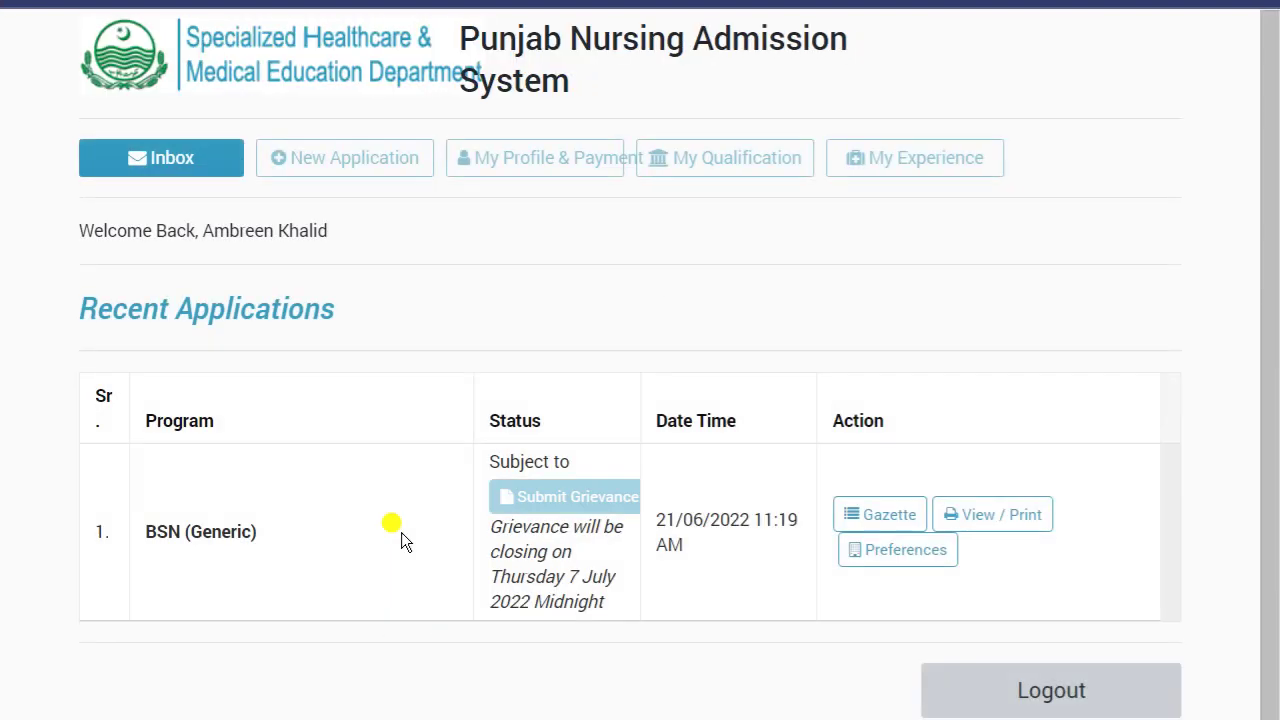
{"action": "left_click", "coordinate": [563, 508]}
{"action": "scroll", "coordinate": [30, 410], "scroll_direction": "down", "scroll_amount": 3}
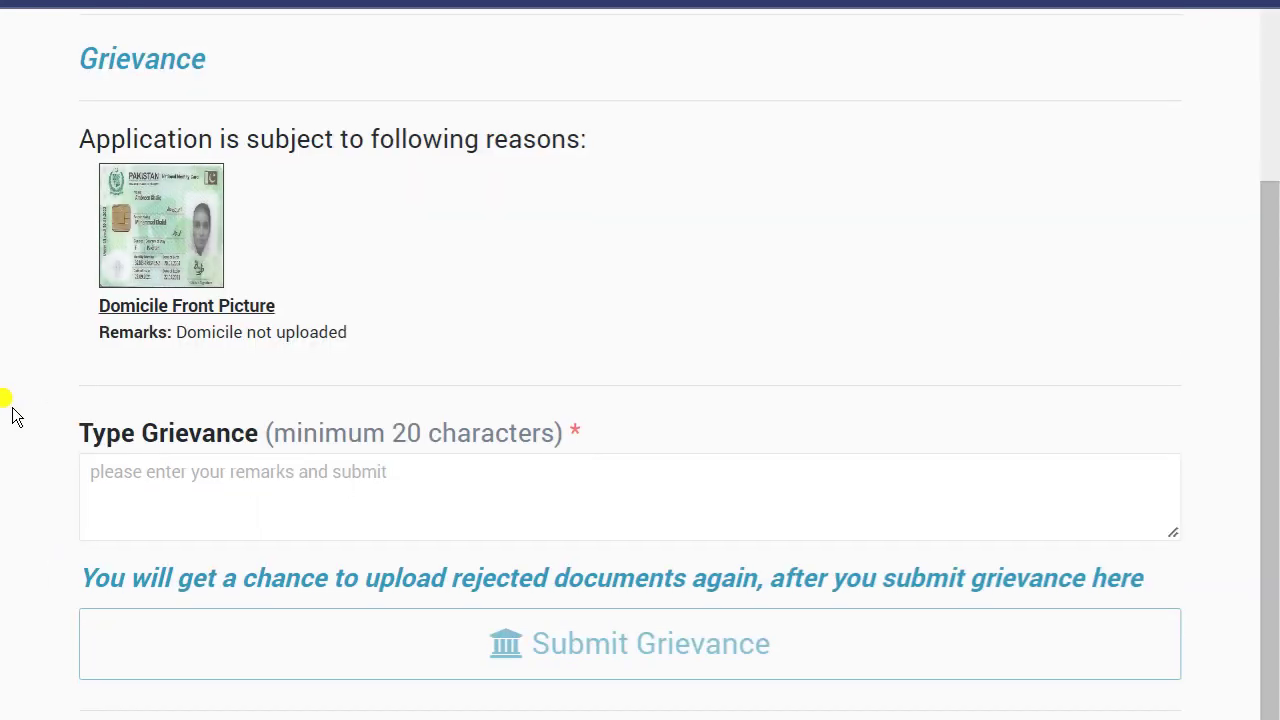
View the rejected Domicile Front Picture at full size and return to the grievance form
{"action": "left_click", "coordinate": [189, 306]}
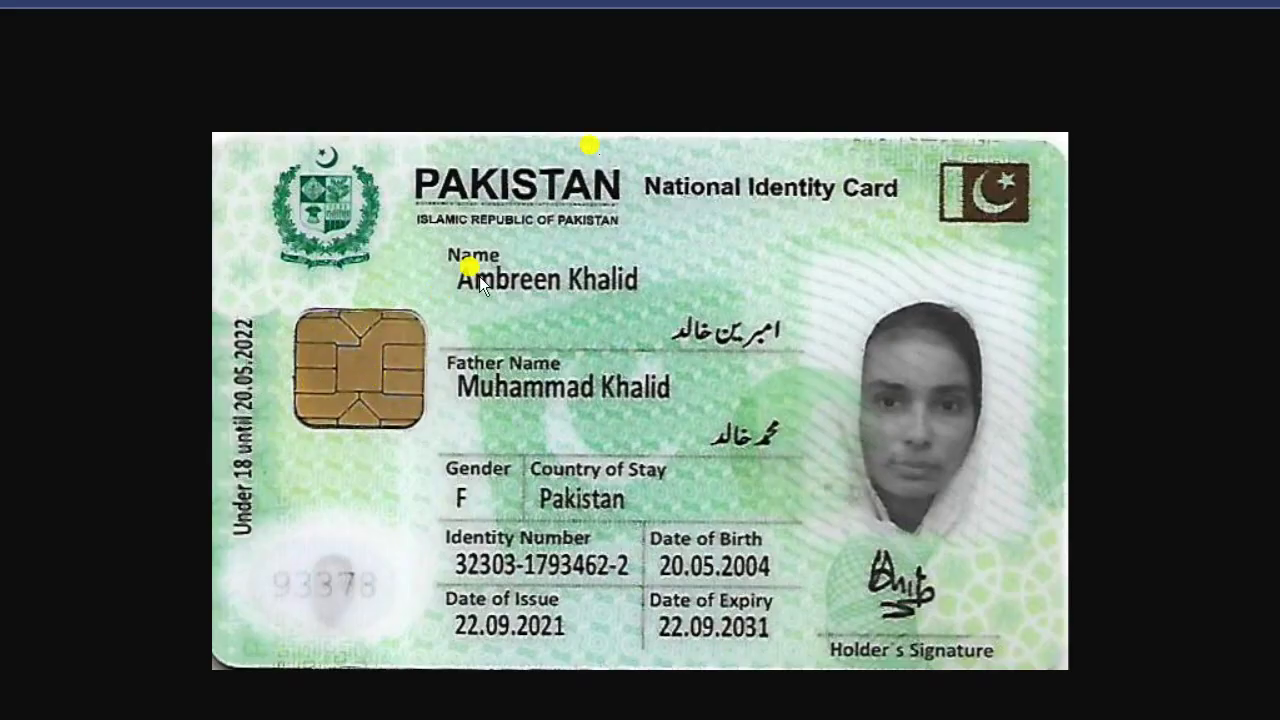
{"action": "key", "text": "alt+Left"}
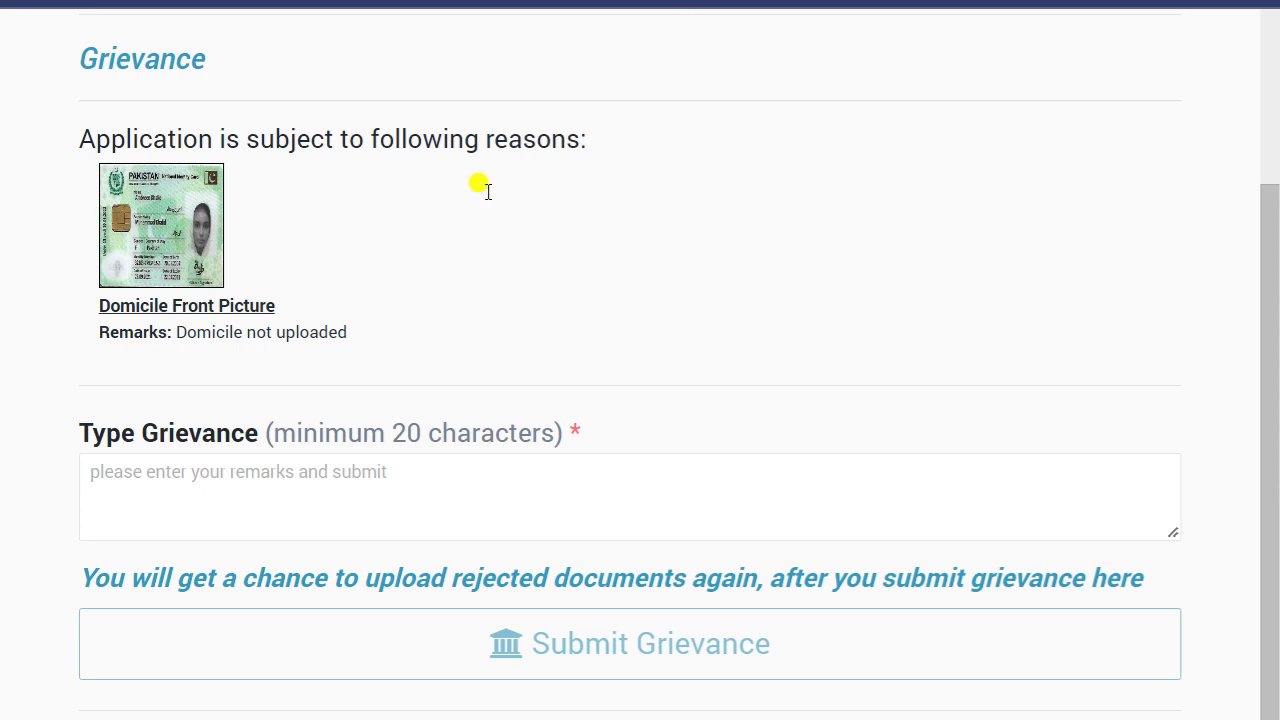
{"action": "left_click", "coordinate": [213, 338]}
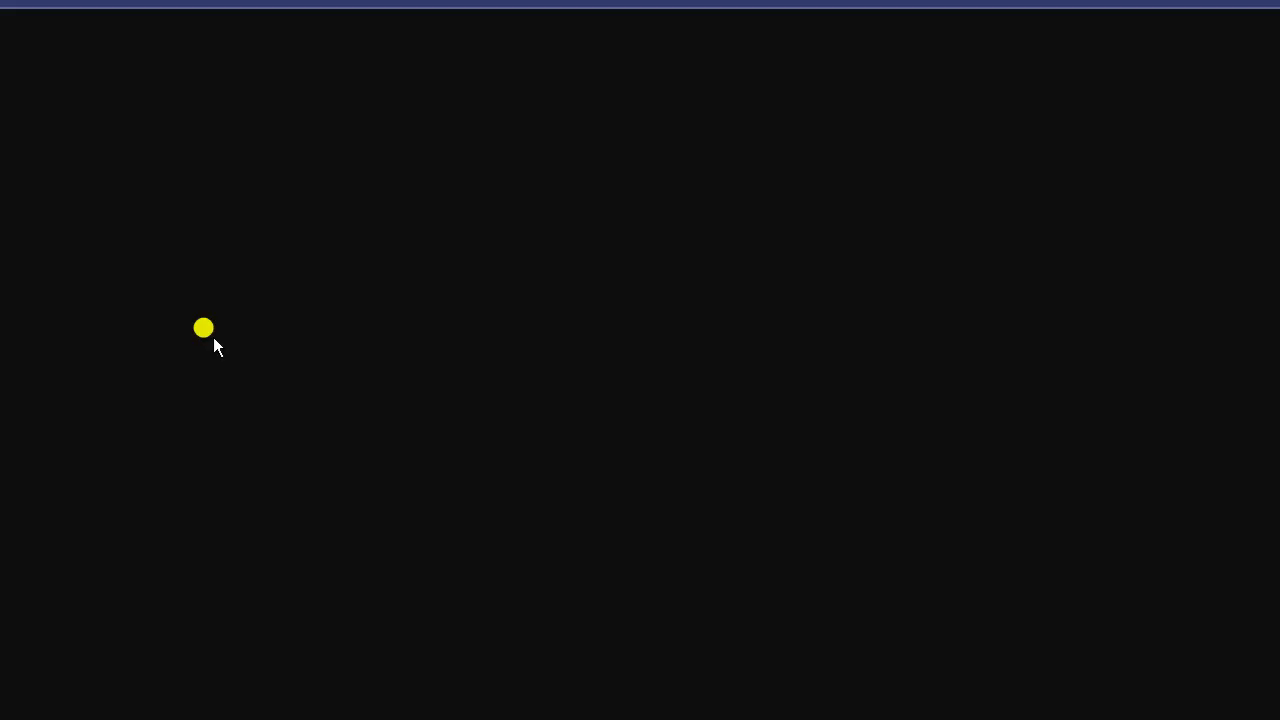
{"action": "key", "text": "alt+Left"}
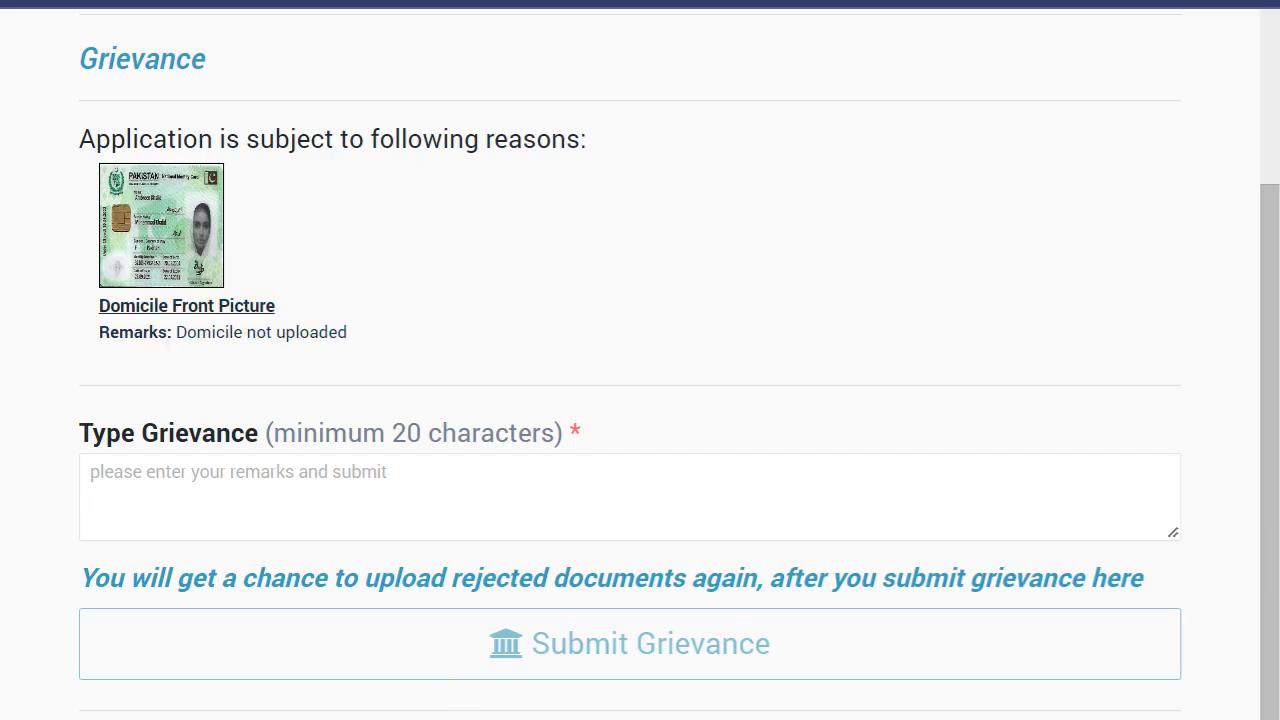
Submit a grievance stating the domicile was issued on 07-07-2022 and received on 08-07-2022, requesting another chance to upload it
{"action": "scroll", "coordinate": [640, 359], "scroll_direction": "down", "scroll_amount": 1}
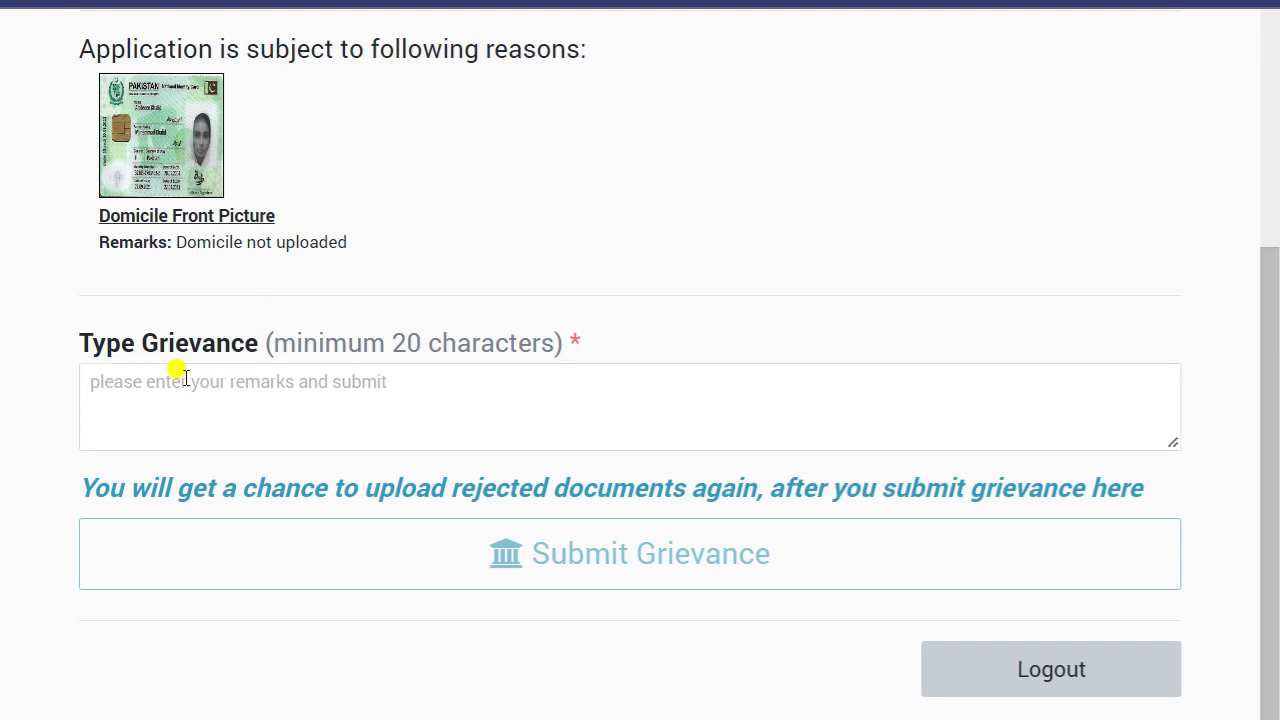
{"action": "left_click_drag", "start_coordinate": [75, 326], "coordinate": [606, 348]}
{"action": "left_click", "coordinate": [137, 524]}
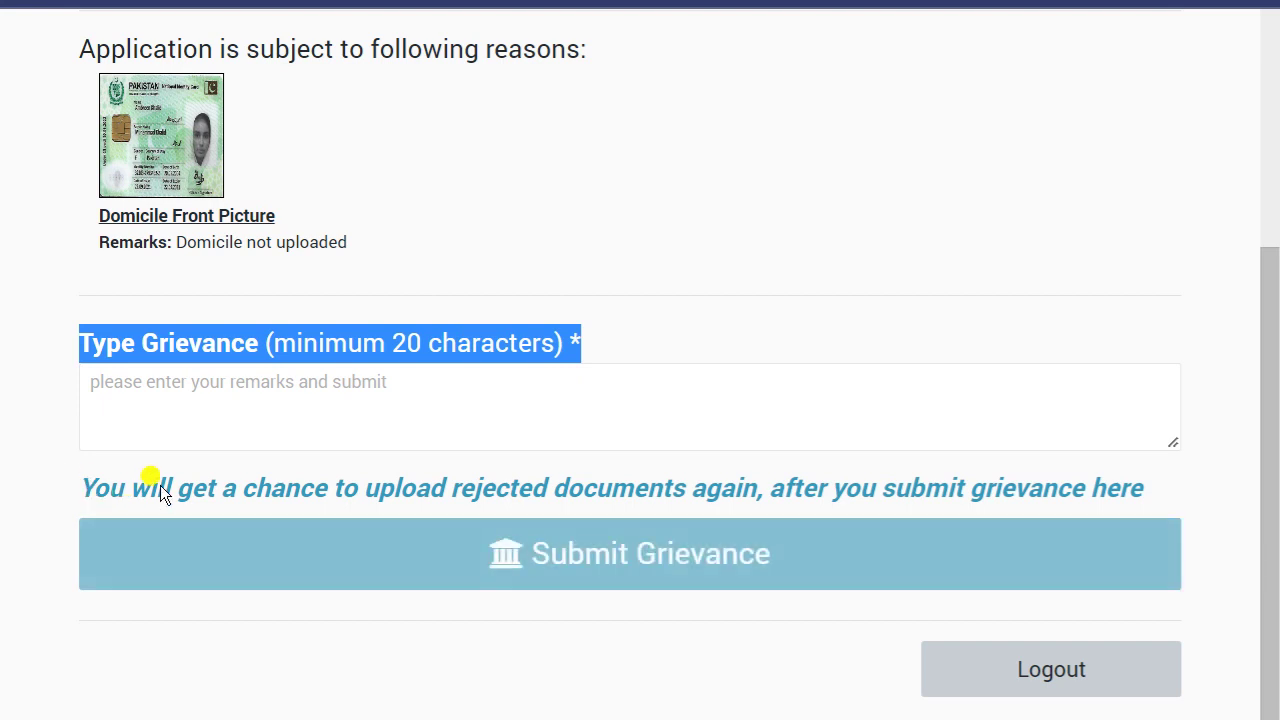
{"action": "left_click", "coordinate": [420, 418]}
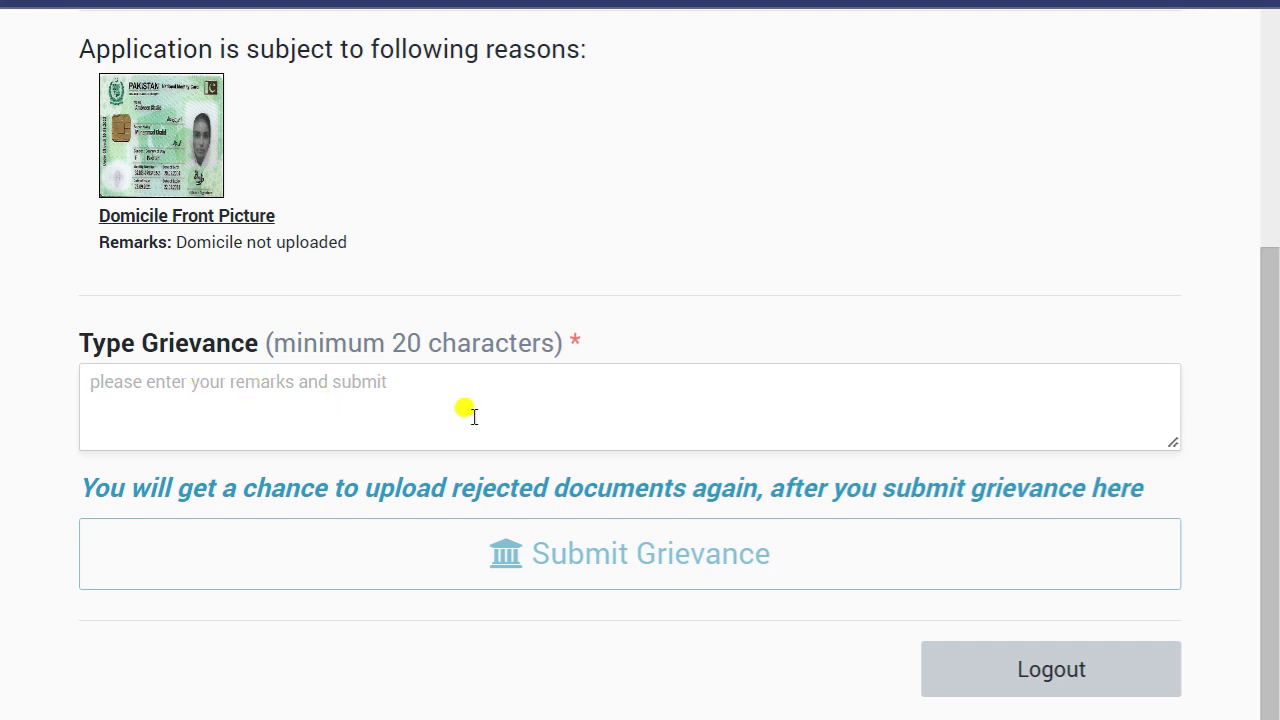
{"action": "key", "text": "ctrl+v"}
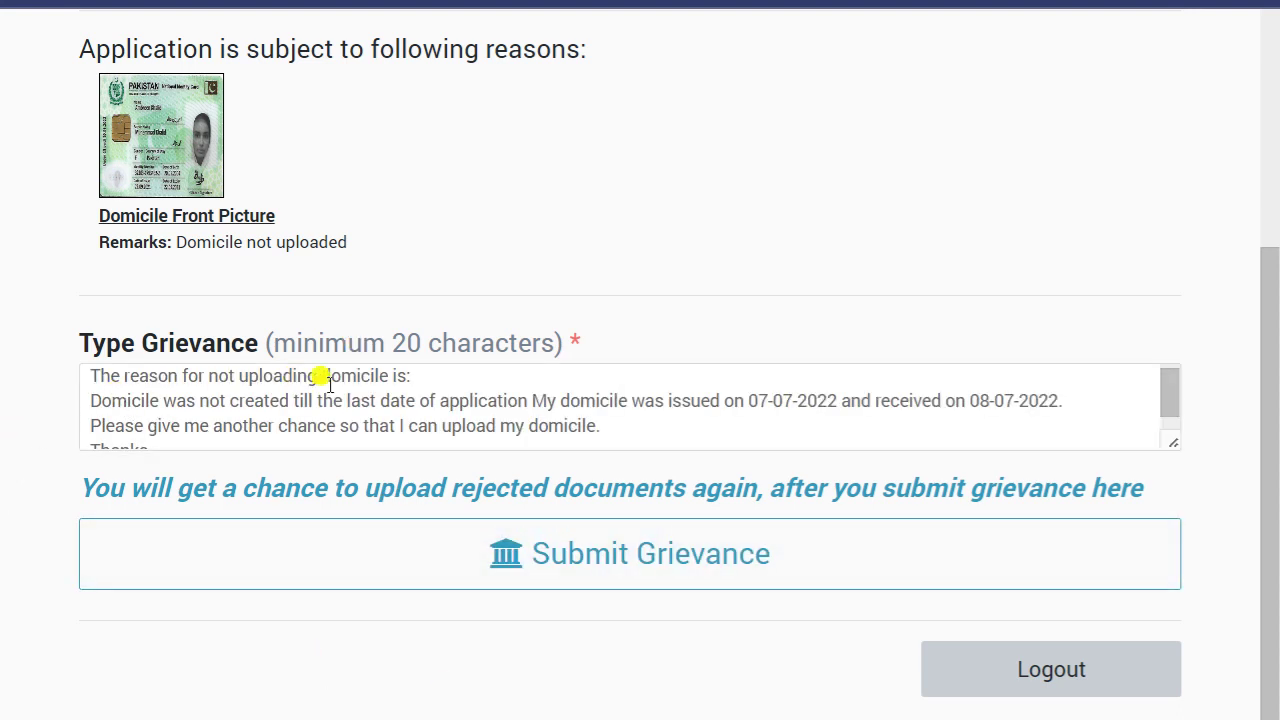
{"action": "left_click", "coordinate": [404, 378]}
{"action": "type", "text": "is:"}
{"action": "left_click", "coordinate": [622, 428]}
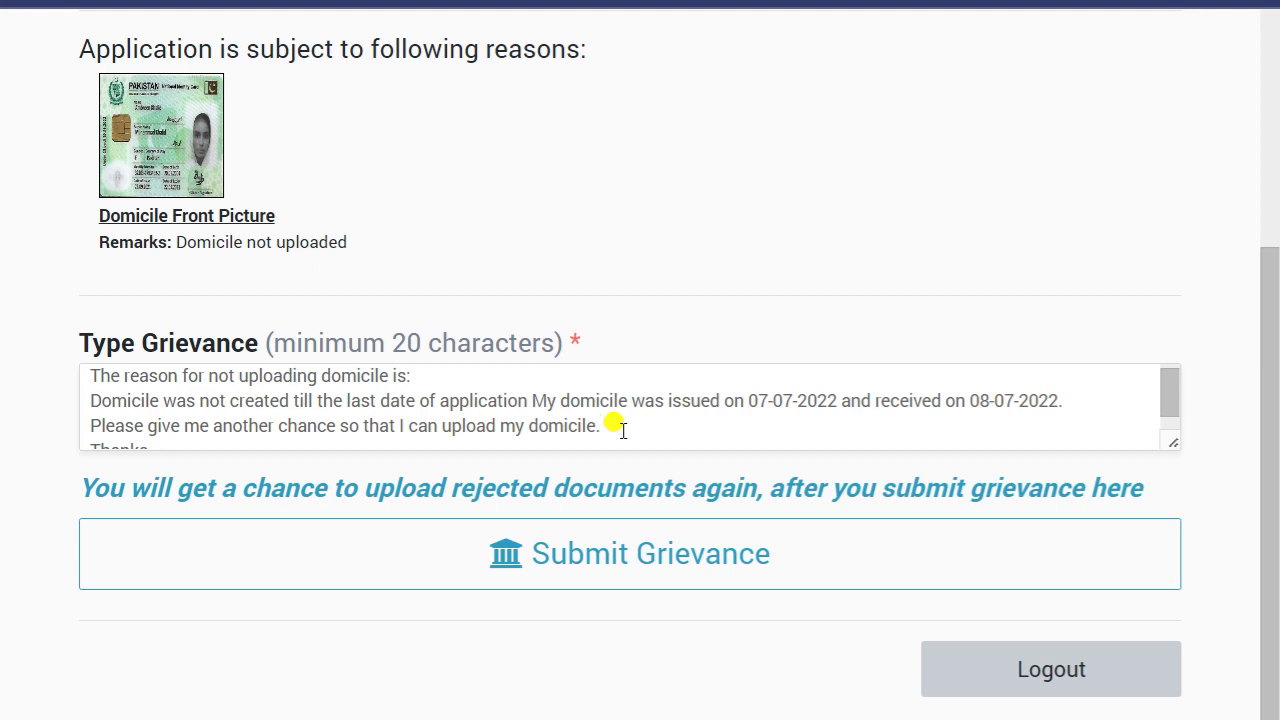
{"action": "scroll", "coordinate": [613, 426], "scroll_direction": "down", "scroll_amount": 1}
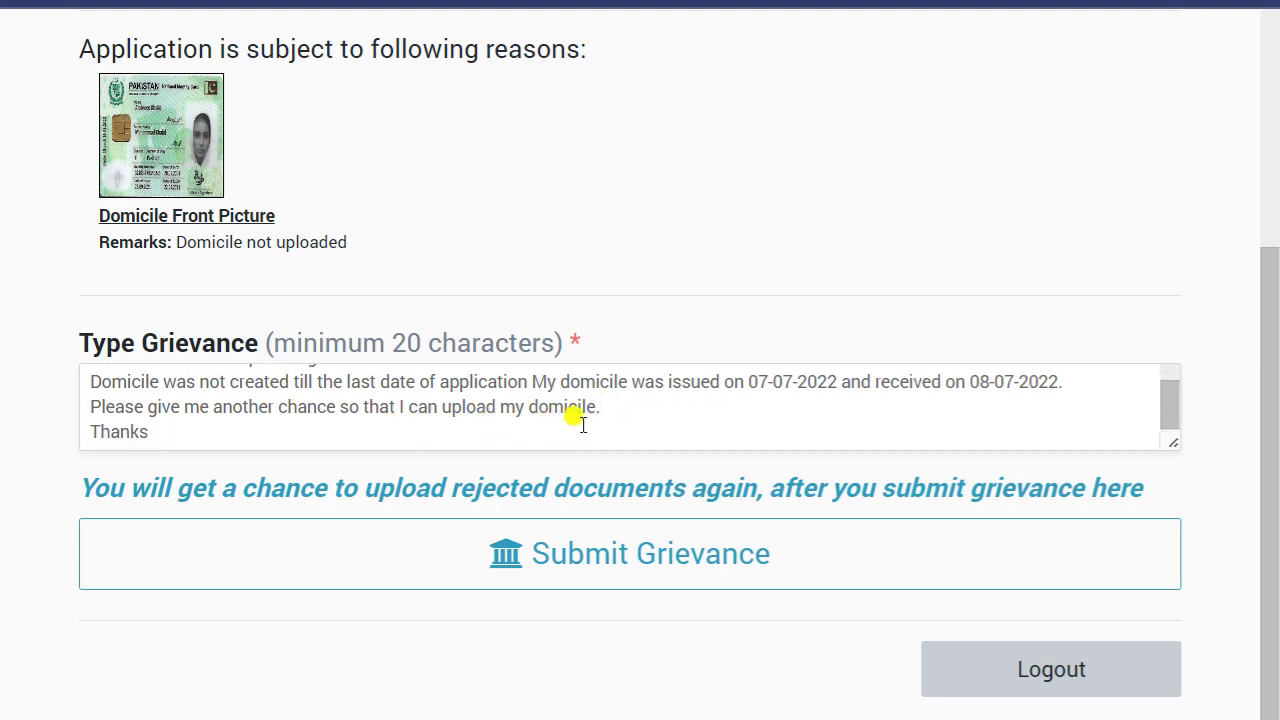
{"action": "left_click", "coordinate": [589, 558]}
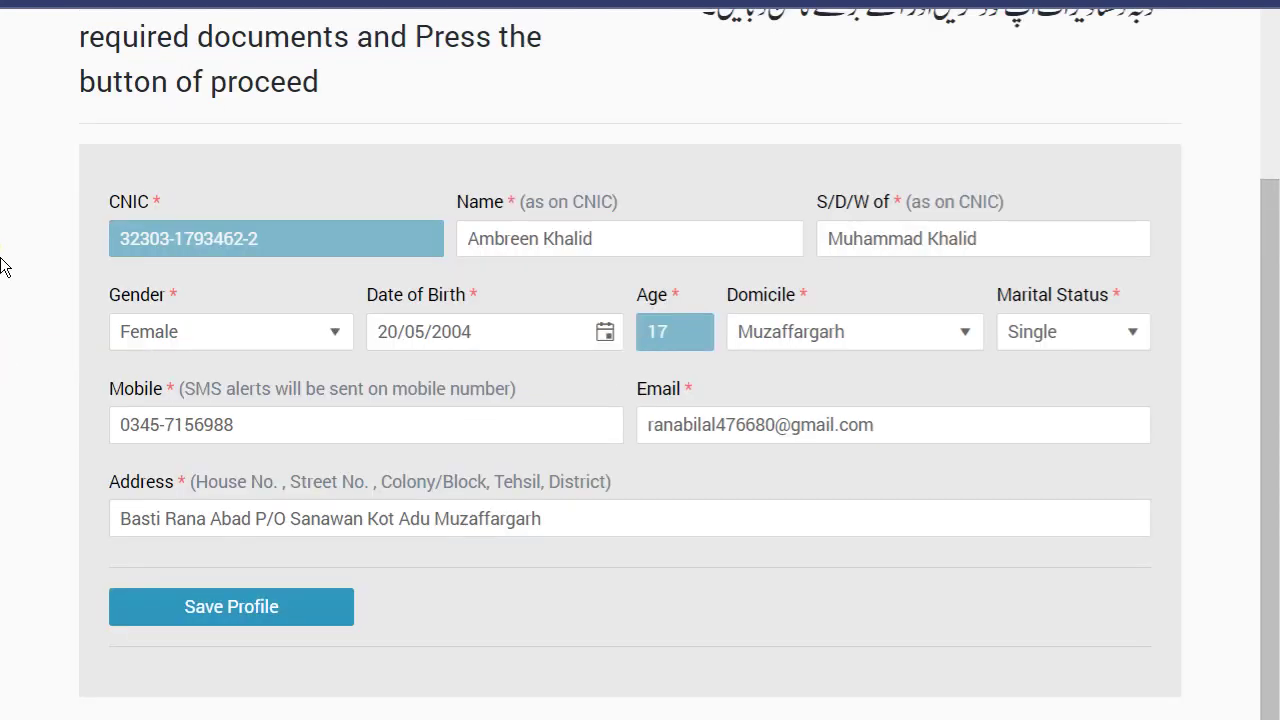
Choose the domcl JPEG file as the replacement for the rejected Domicile Front Picture
{"action": "scroll", "coordinate": [1, 265], "scroll_direction": "up", "scroll_amount": 1}
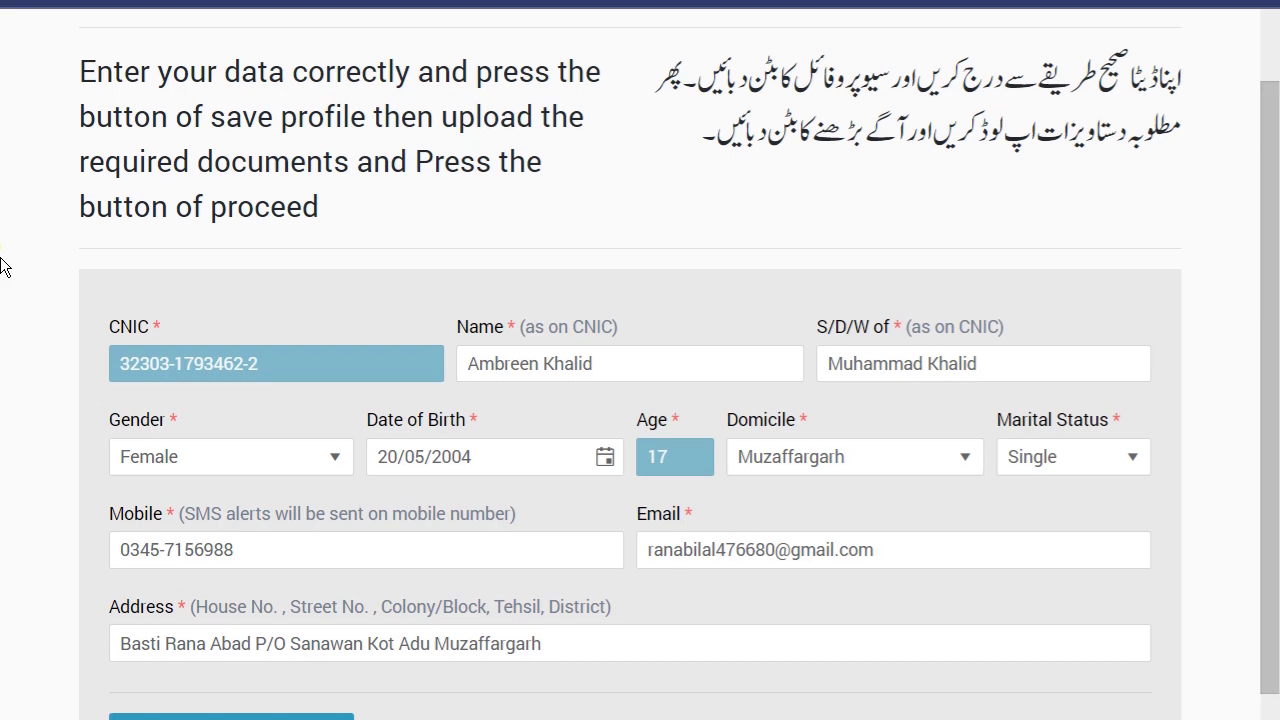
{"action": "scroll", "coordinate": [1, 265], "scroll_direction": "down", "scroll_amount": 1}
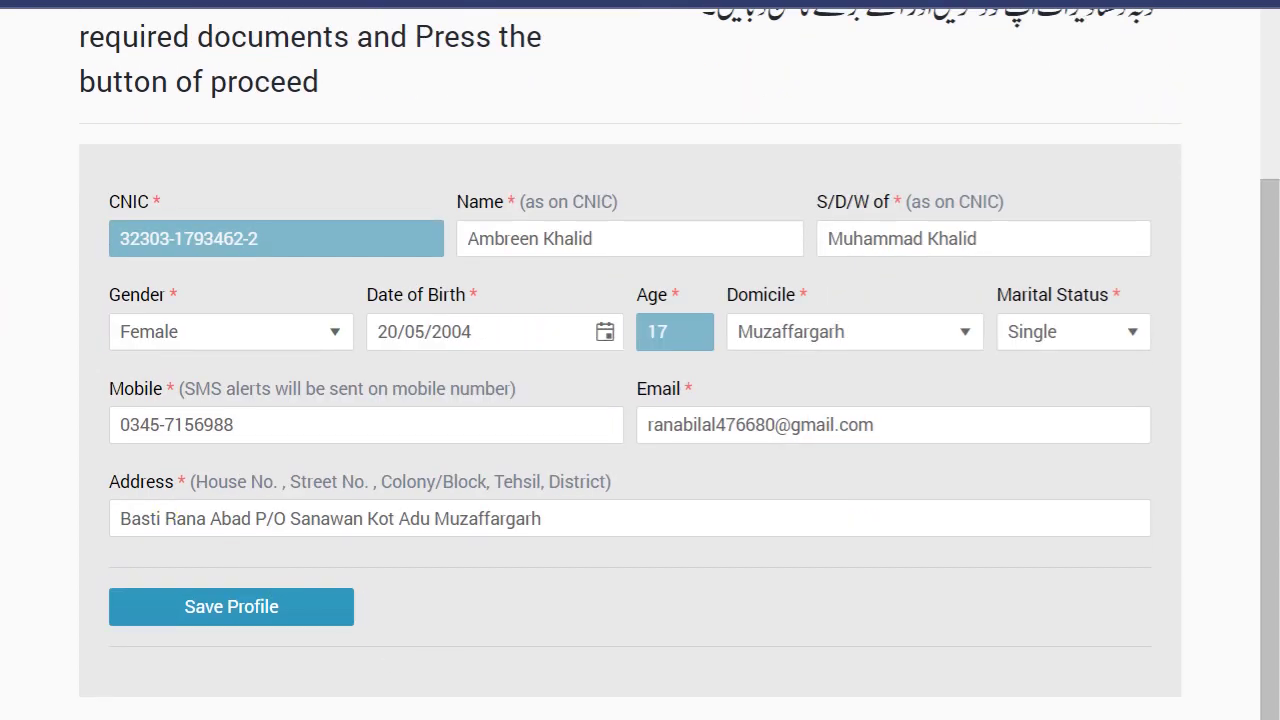
{"action": "scroll", "coordinate": [1, 477], "scroll_direction": "down", "scroll_amount": 2}
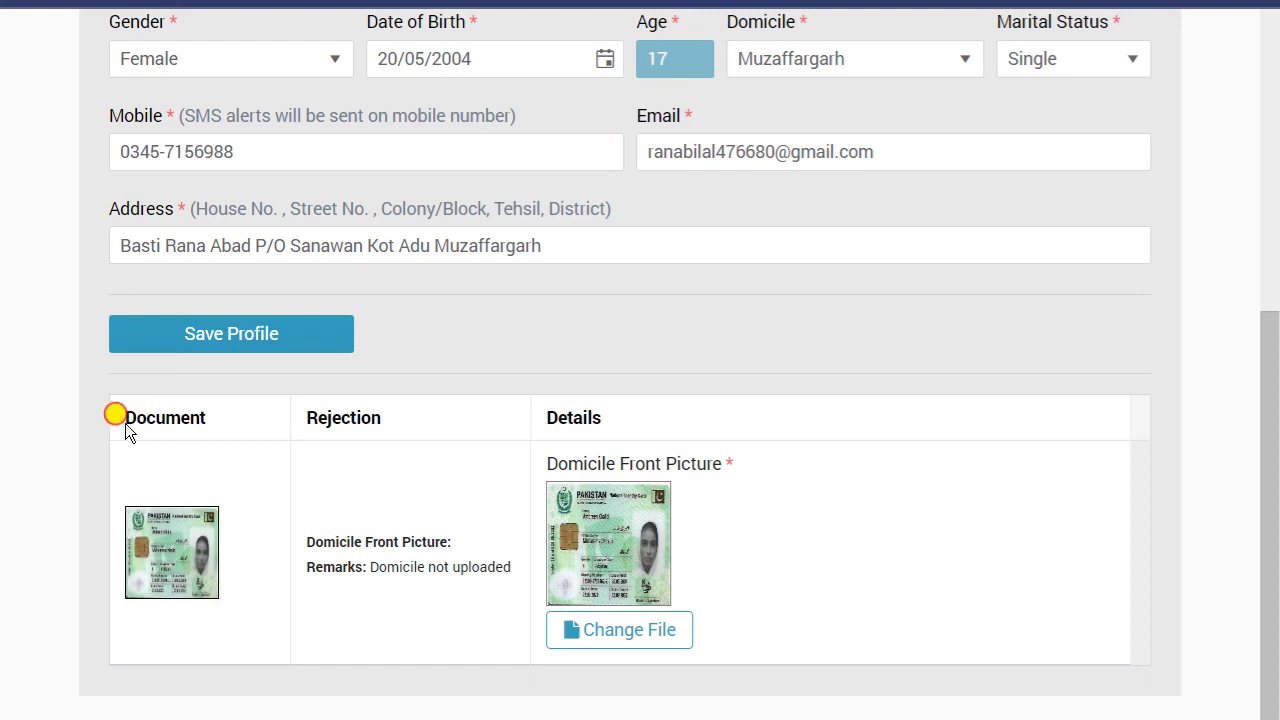
{"action": "left_click_drag", "start_coordinate": [115, 415], "coordinate": [330, 418]}
{"action": "left_click", "coordinate": [640, 637]}
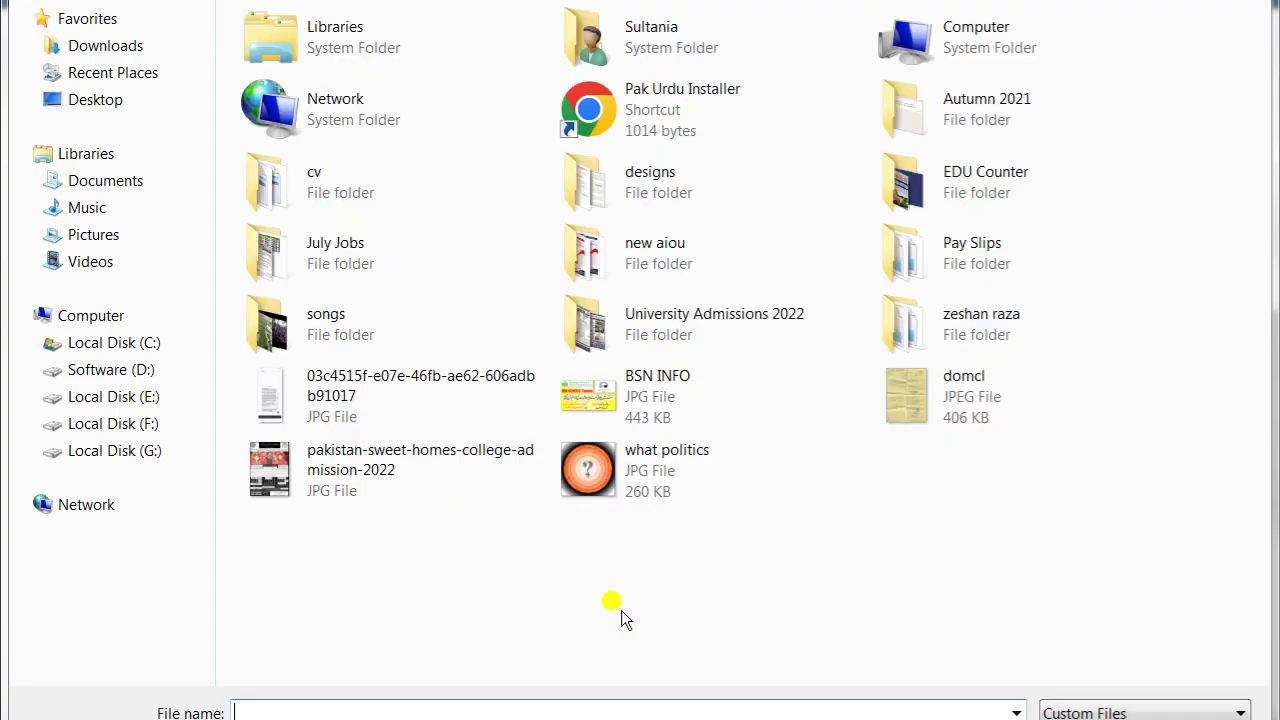
{"action": "left_click", "coordinate": [960, 396]}
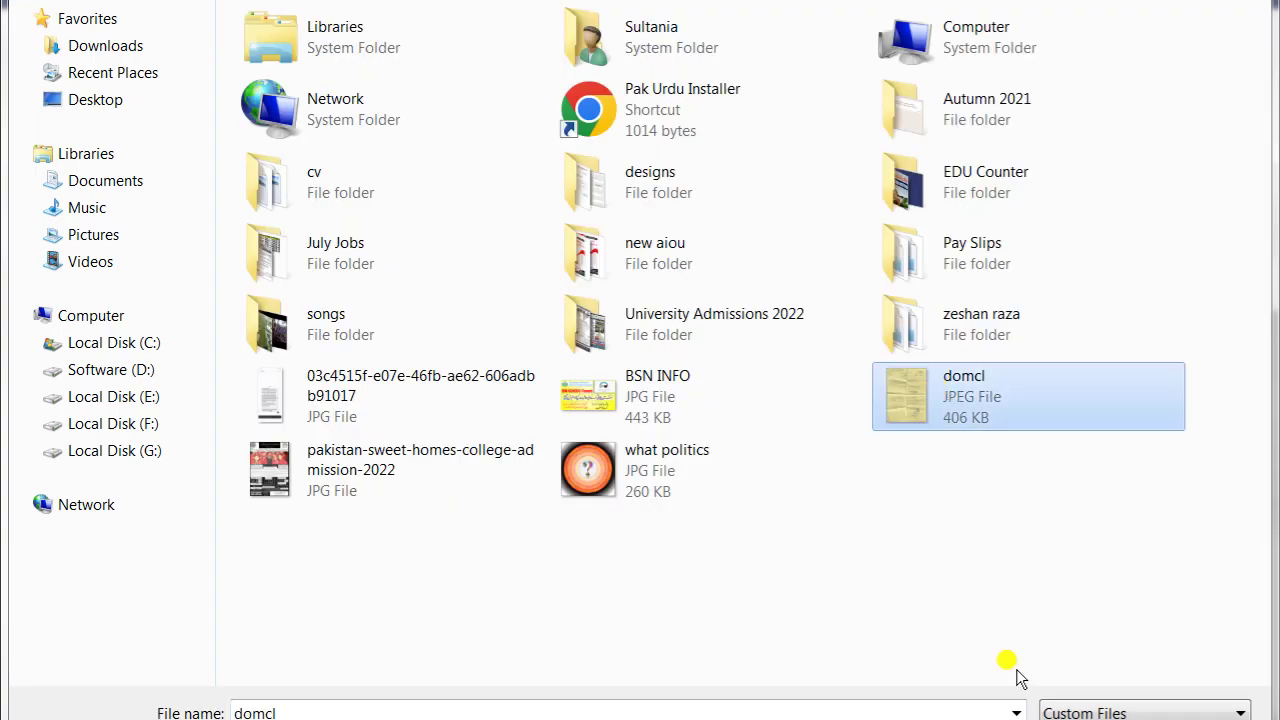
{"action": "key", "text": "Return"}
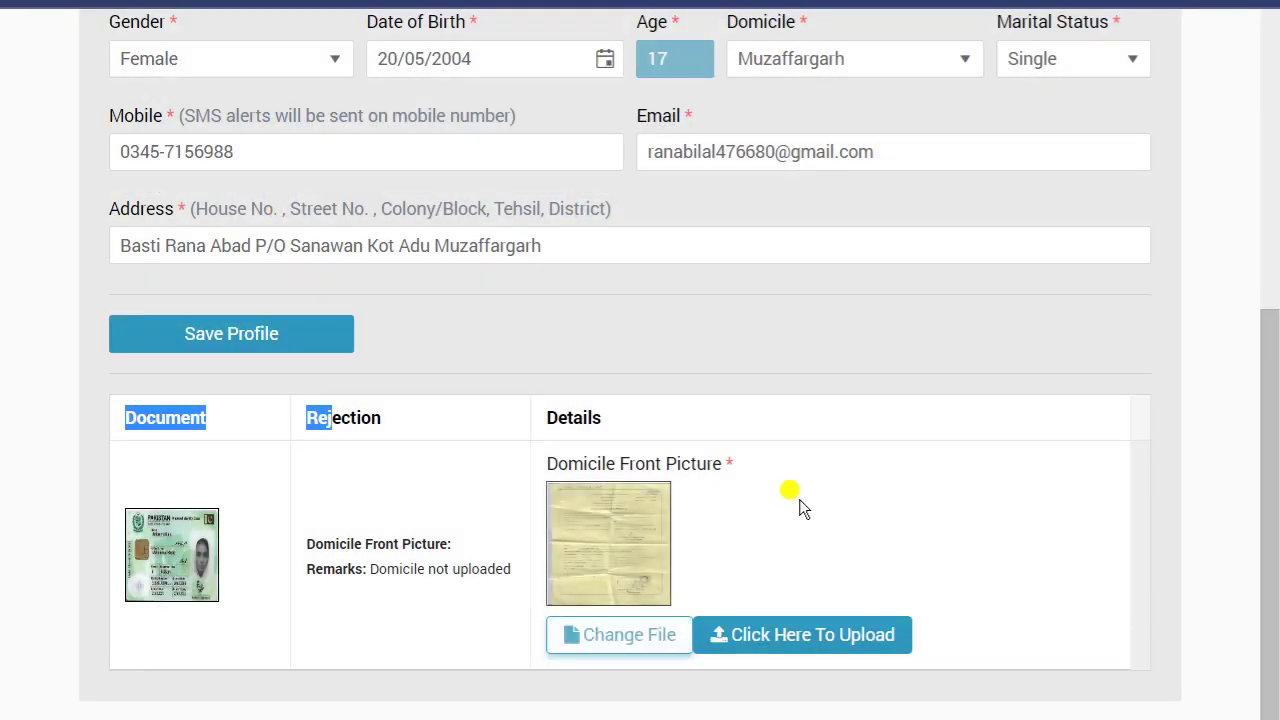
Upload the chosen replacement image for the rejected Domicile Front Picture
{"action": "left_click", "coordinate": [782, 644]}
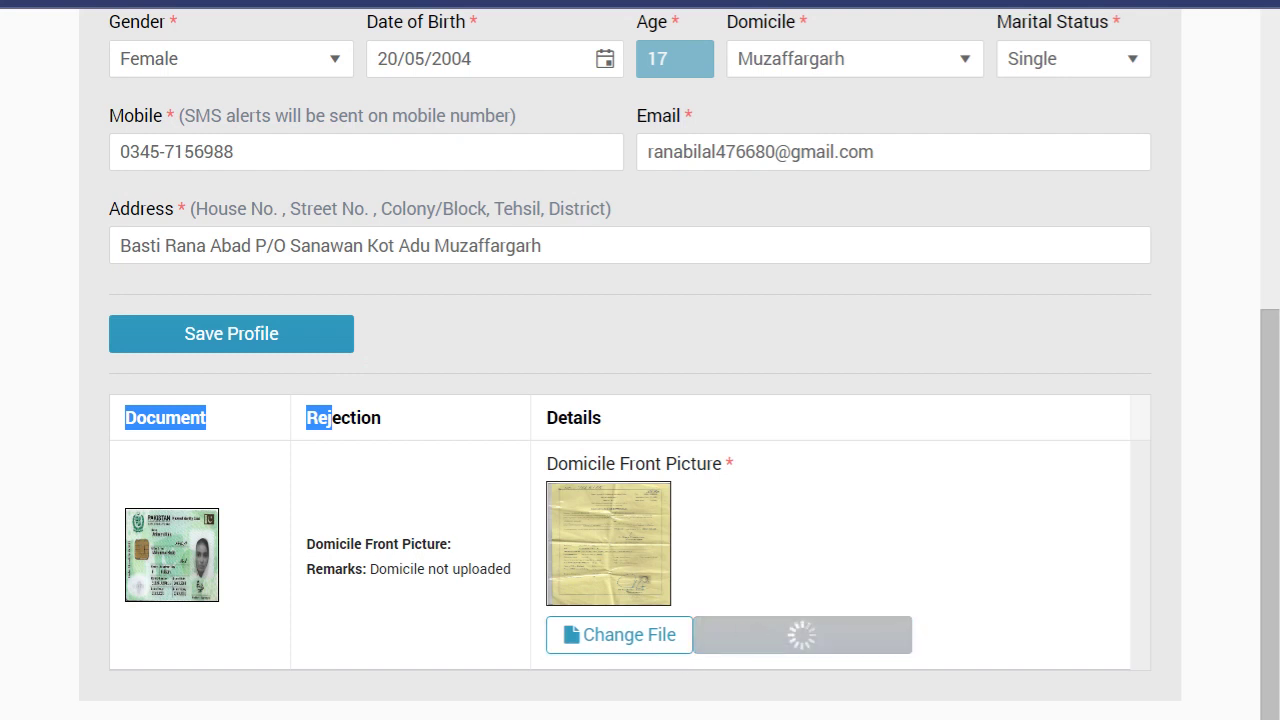
{"action": "scroll", "coordinate": [2, 334], "scroll_direction": "down", "scroll_amount": 1}
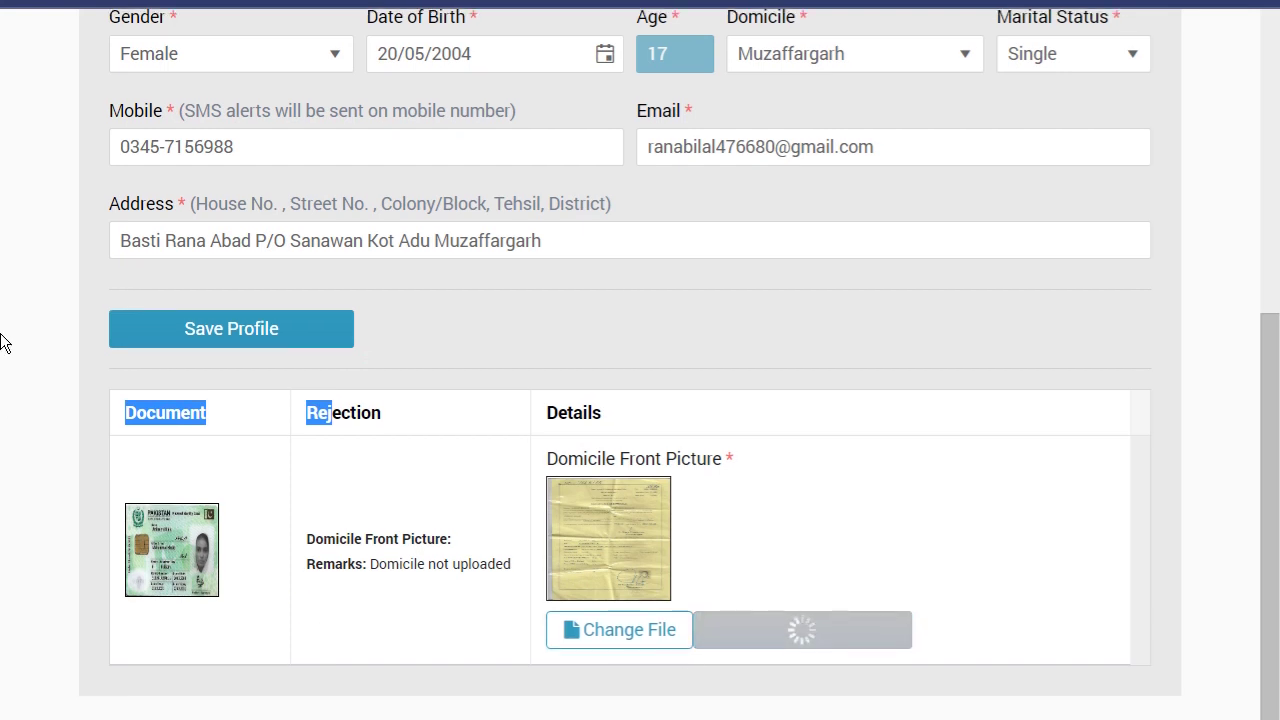
{"action": "left_click", "coordinate": [3, 342]}
{"action": "left_click", "coordinate": [45, 442]}
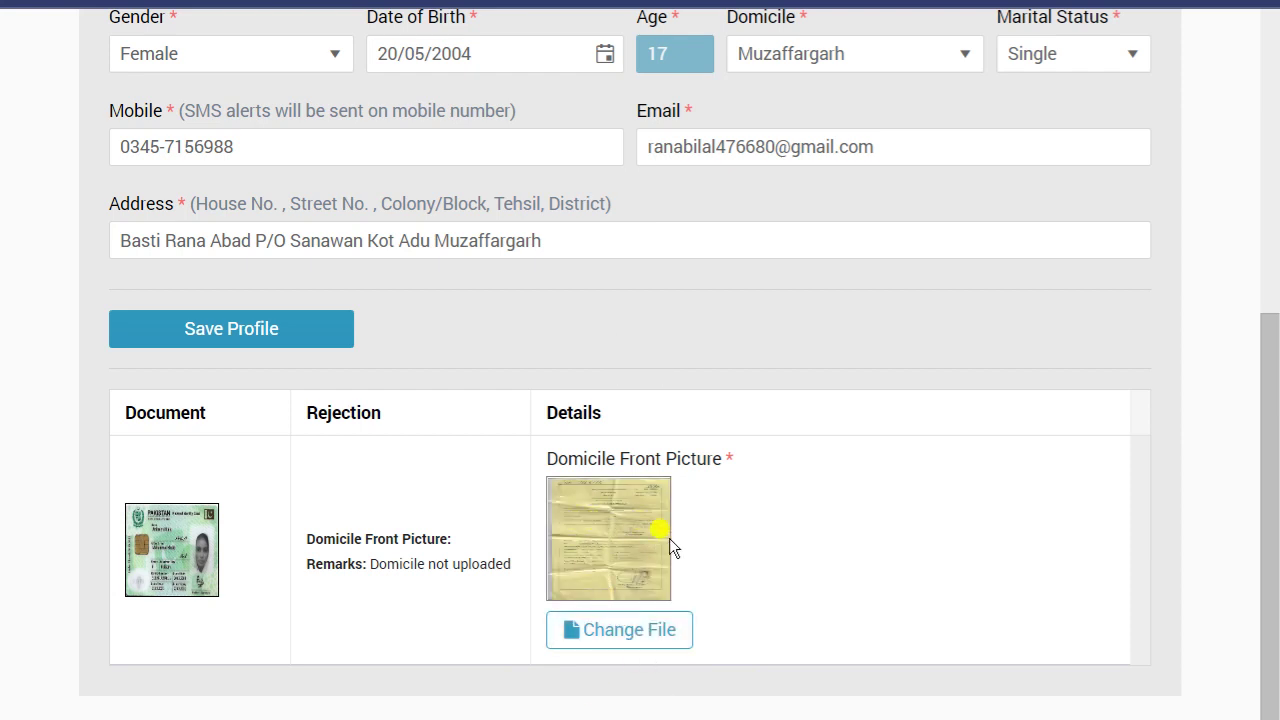
Save the applicant's profile, then review the personal details and the domicile document entry
{"action": "left_click", "coordinate": [260, 339]}
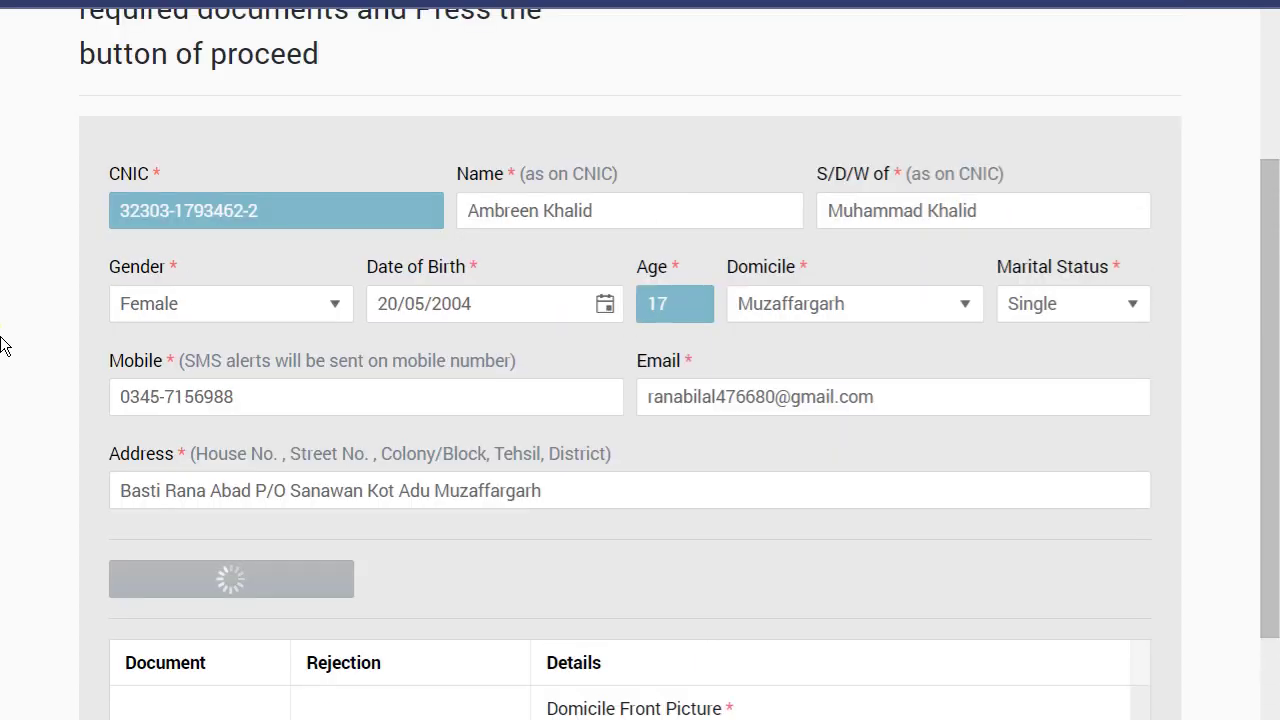
{"action": "scroll", "coordinate": [3, 343], "scroll_direction": "down", "scroll_amount": 5}
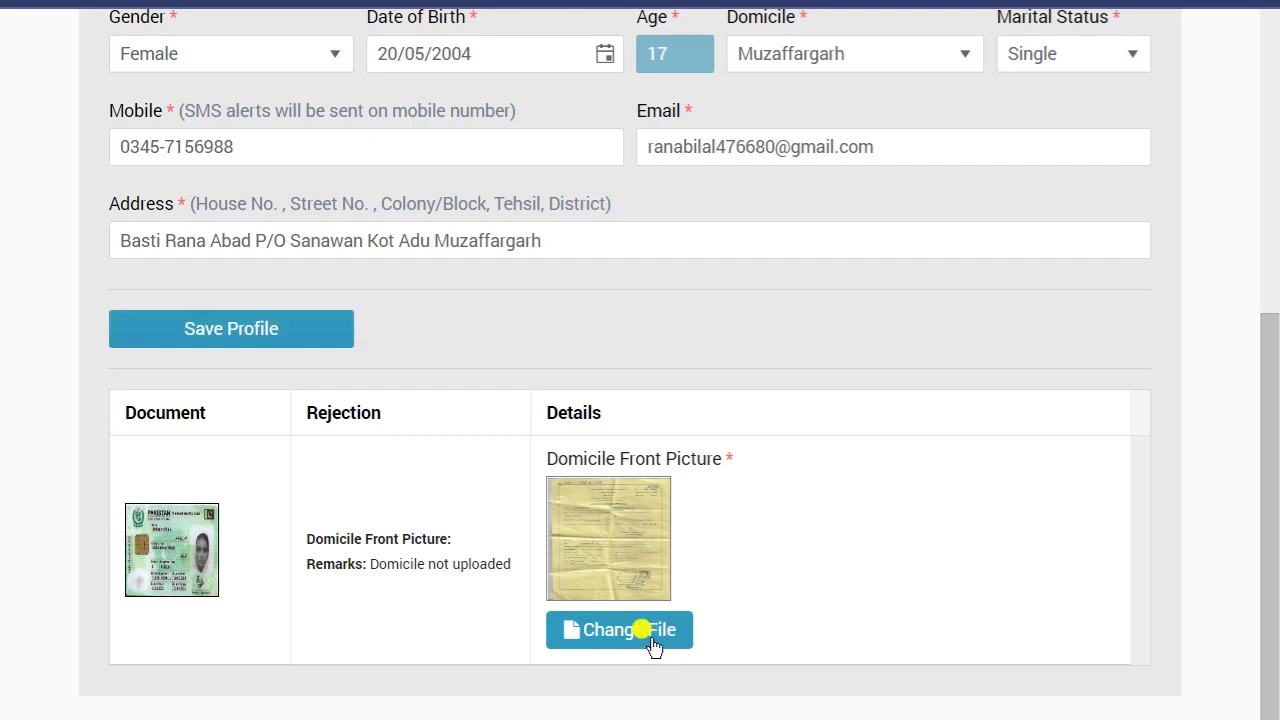
{"action": "scroll", "coordinate": [489, 310], "scroll_direction": "up", "scroll_amount": 1}
{"action": "scroll", "coordinate": [488, 312], "scroll_direction": "up", "scroll_amount": 5}
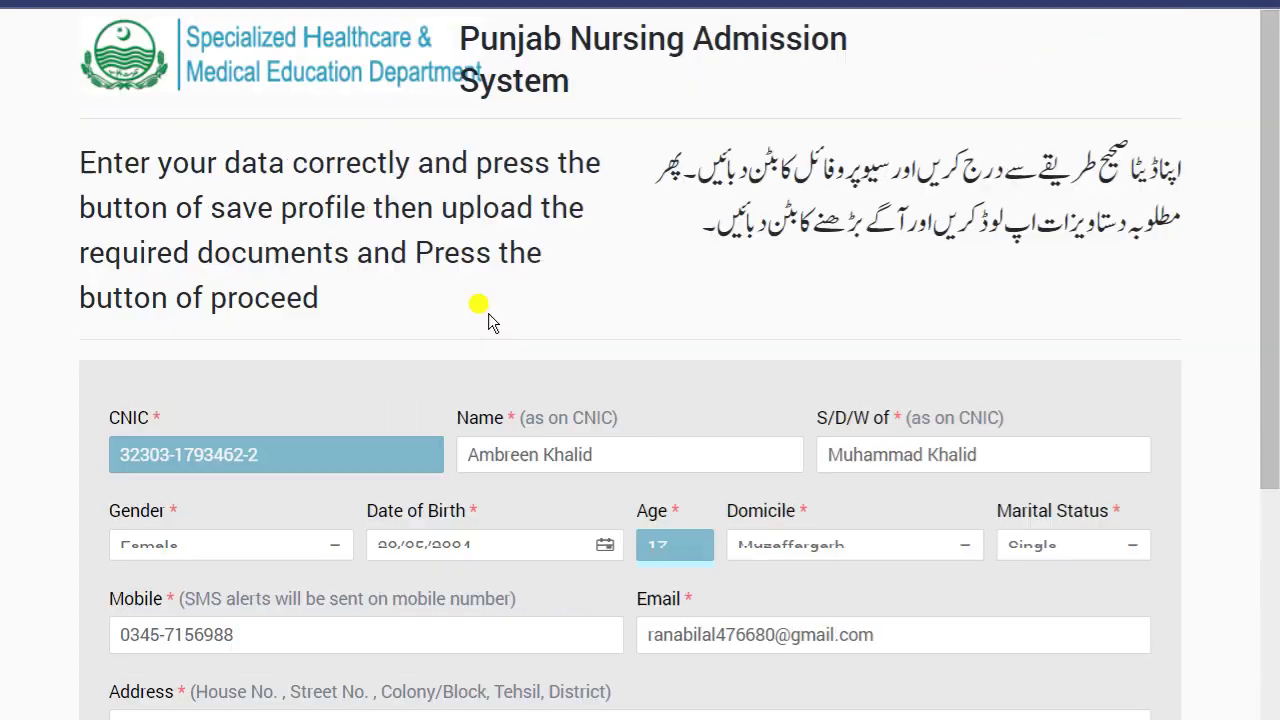
{"action": "scroll", "coordinate": [524, 415], "scroll_direction": "down", "scroll_amount": 5}
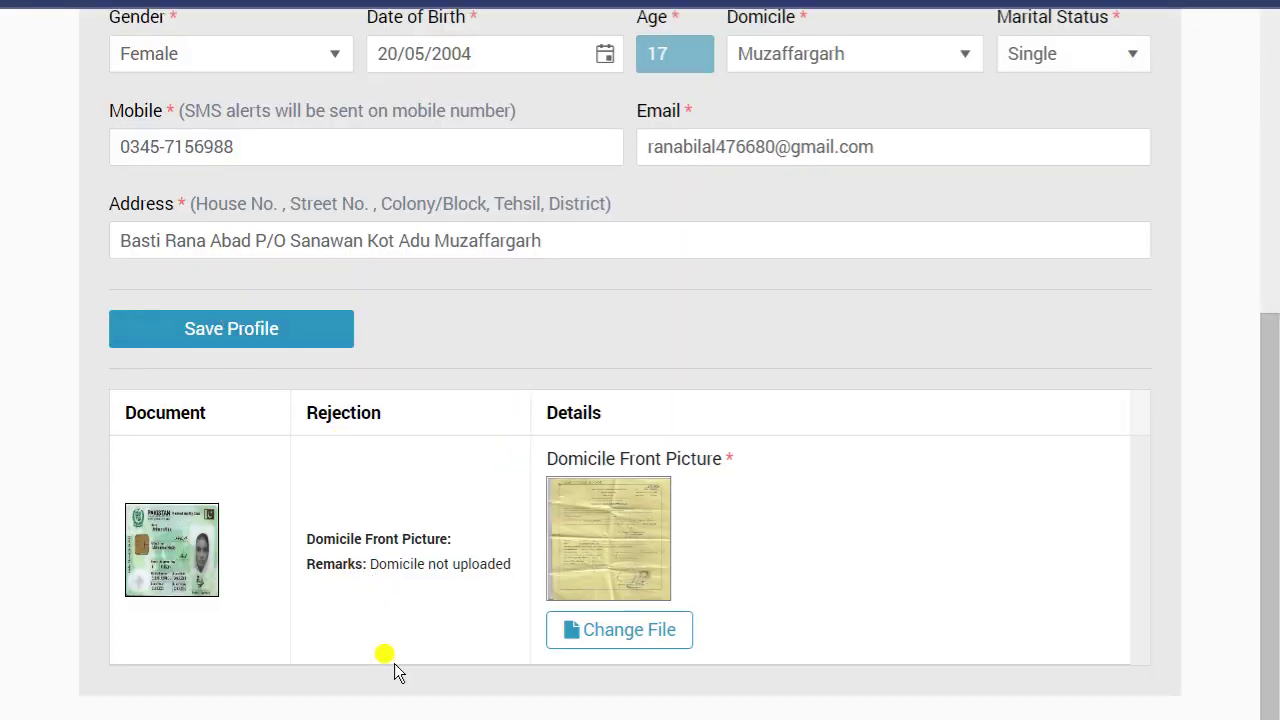
{"action": "scroll", "coordinate": [440, 490], "scroll_direction": "up", "scroll_amount": 5}
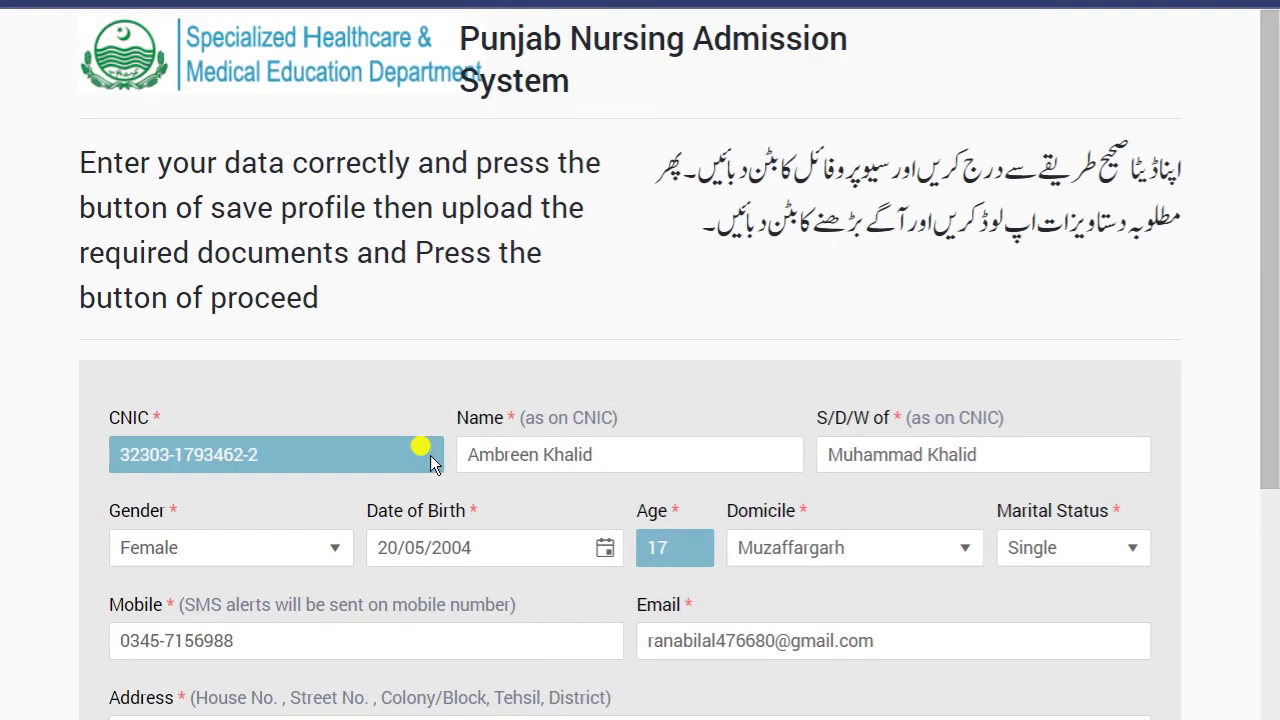